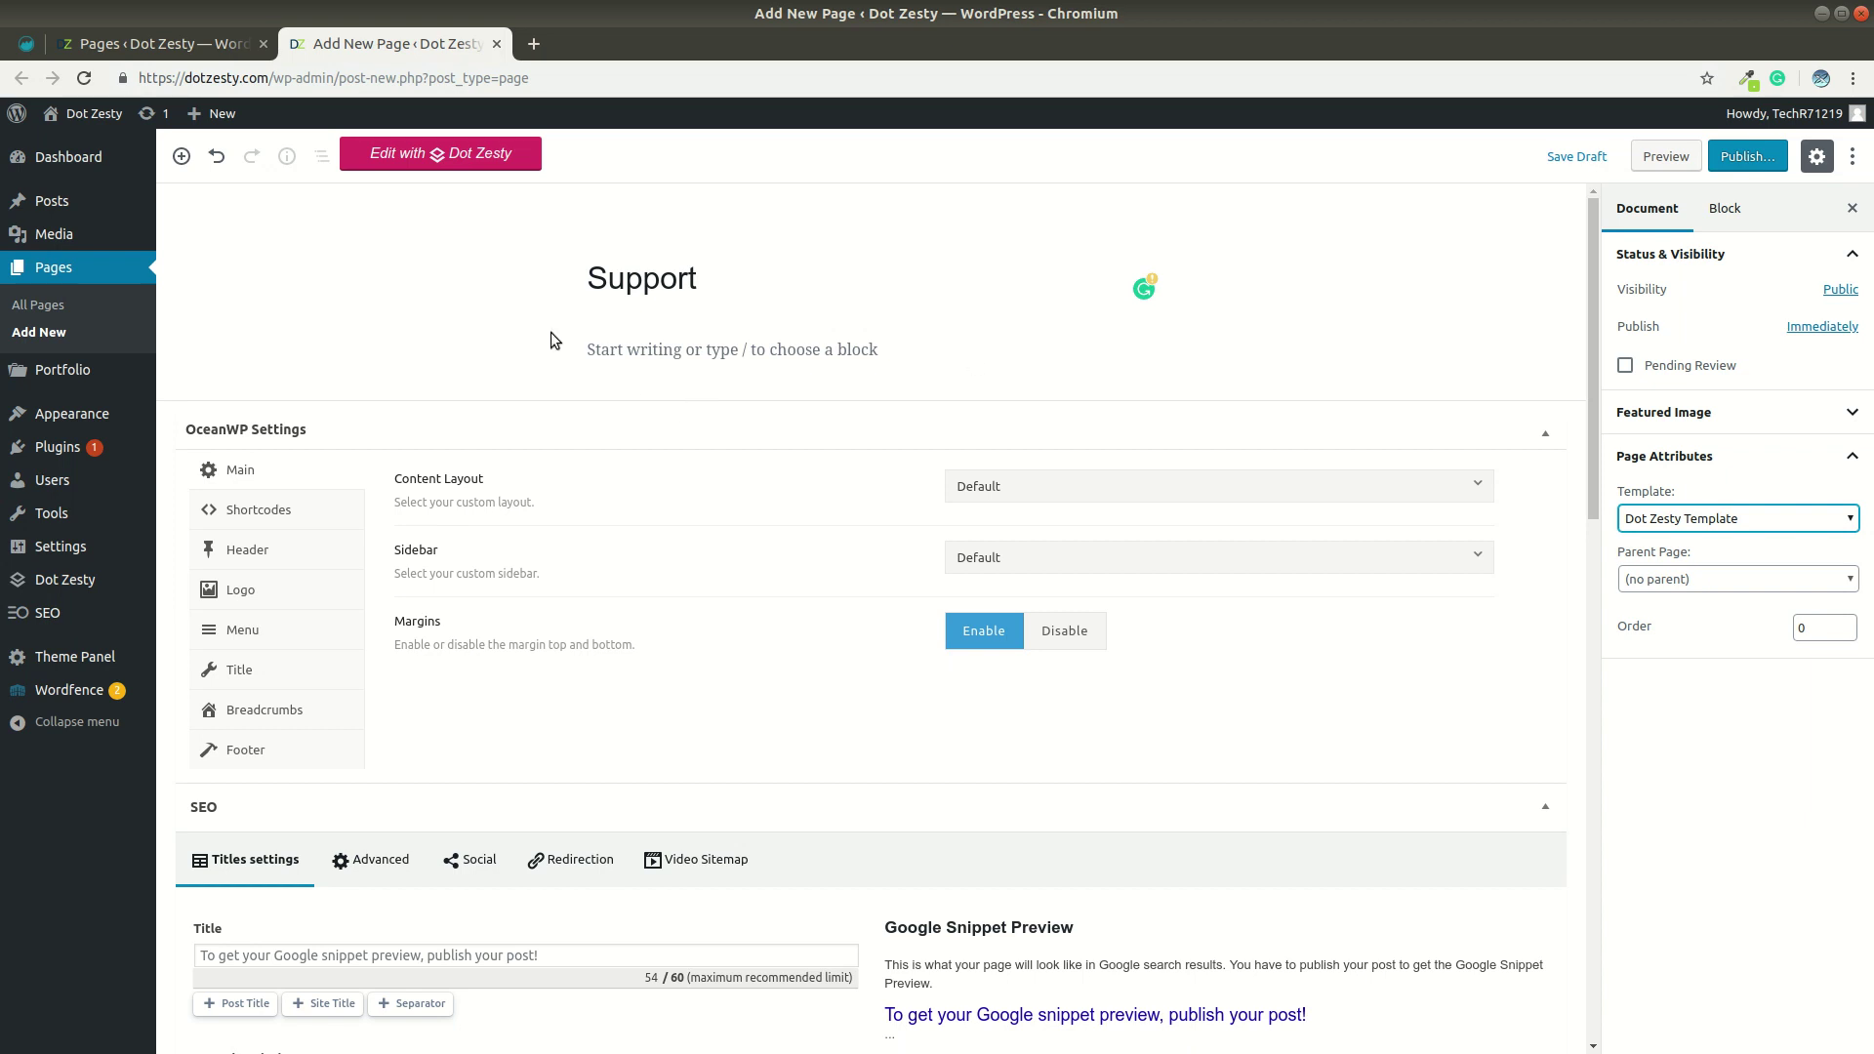
Assign the Dot Zesty Template to the Support page and launch Edit with Dot Zesty.
left_click(722, 296)
left_click(1773, 519)
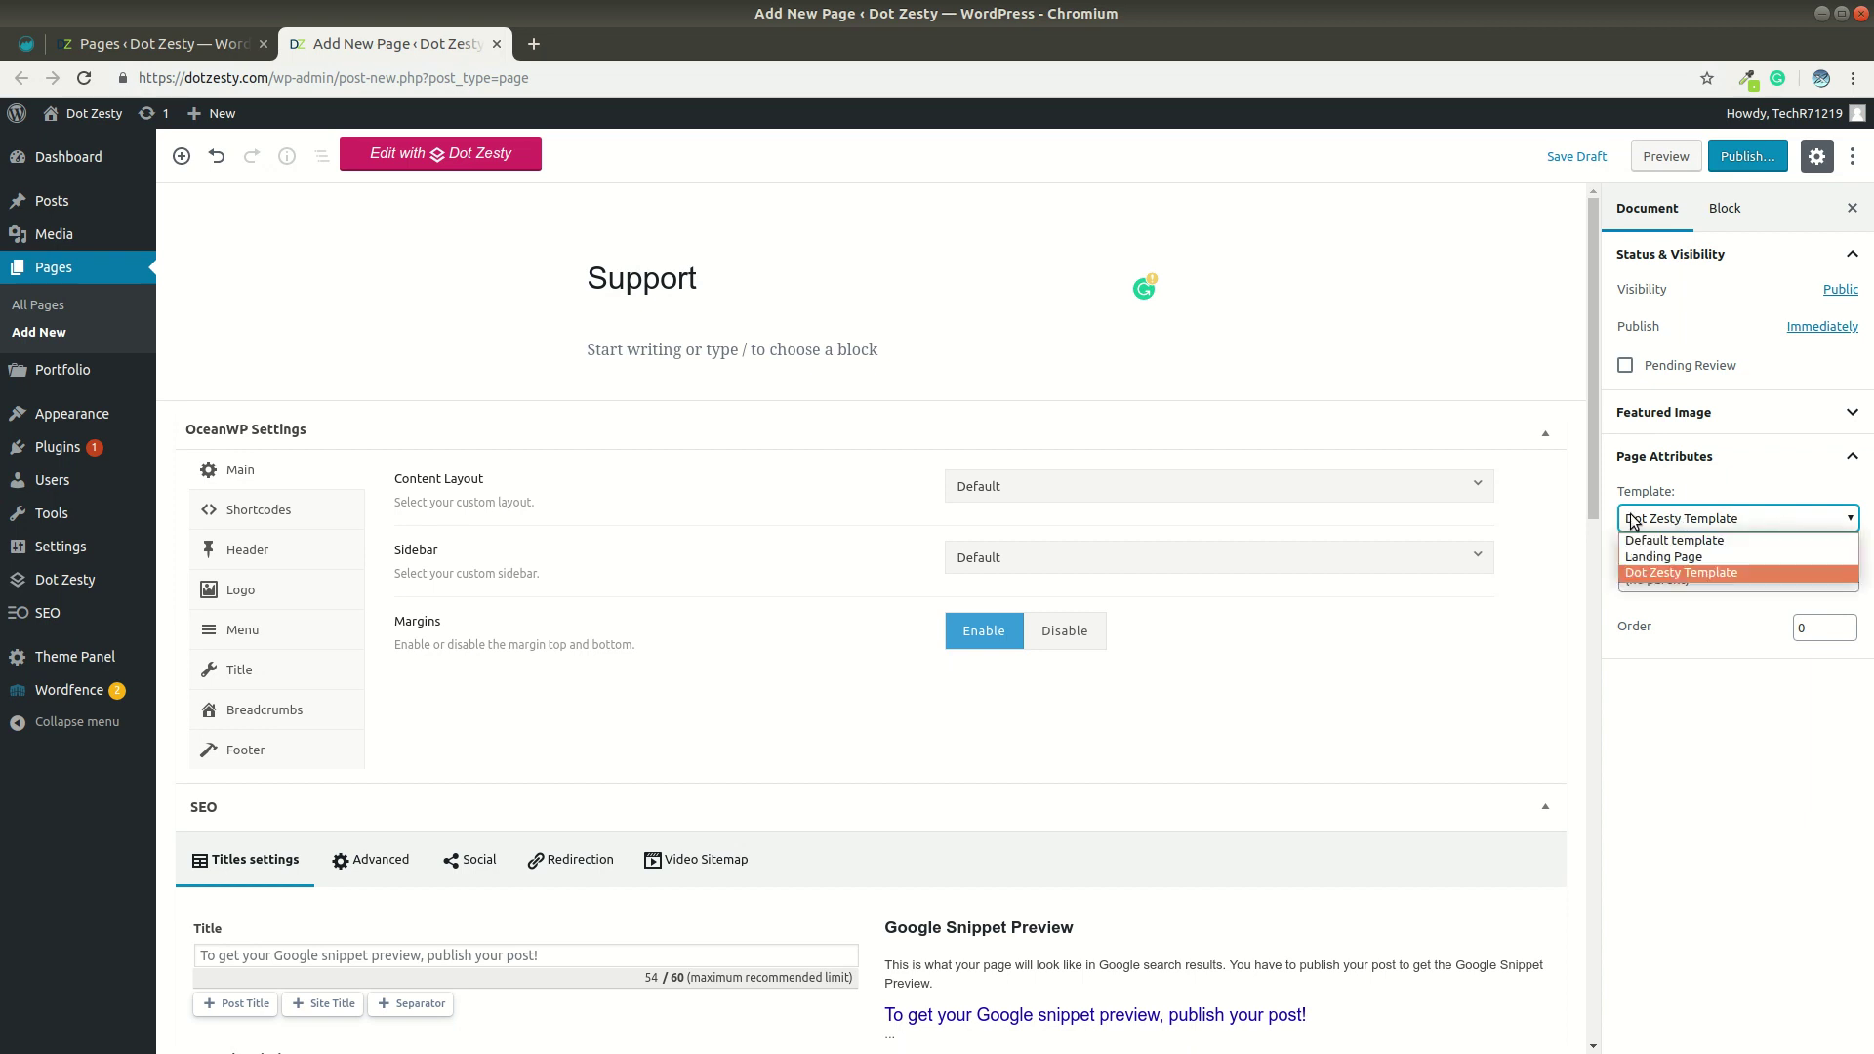
left_click(1686, 573)
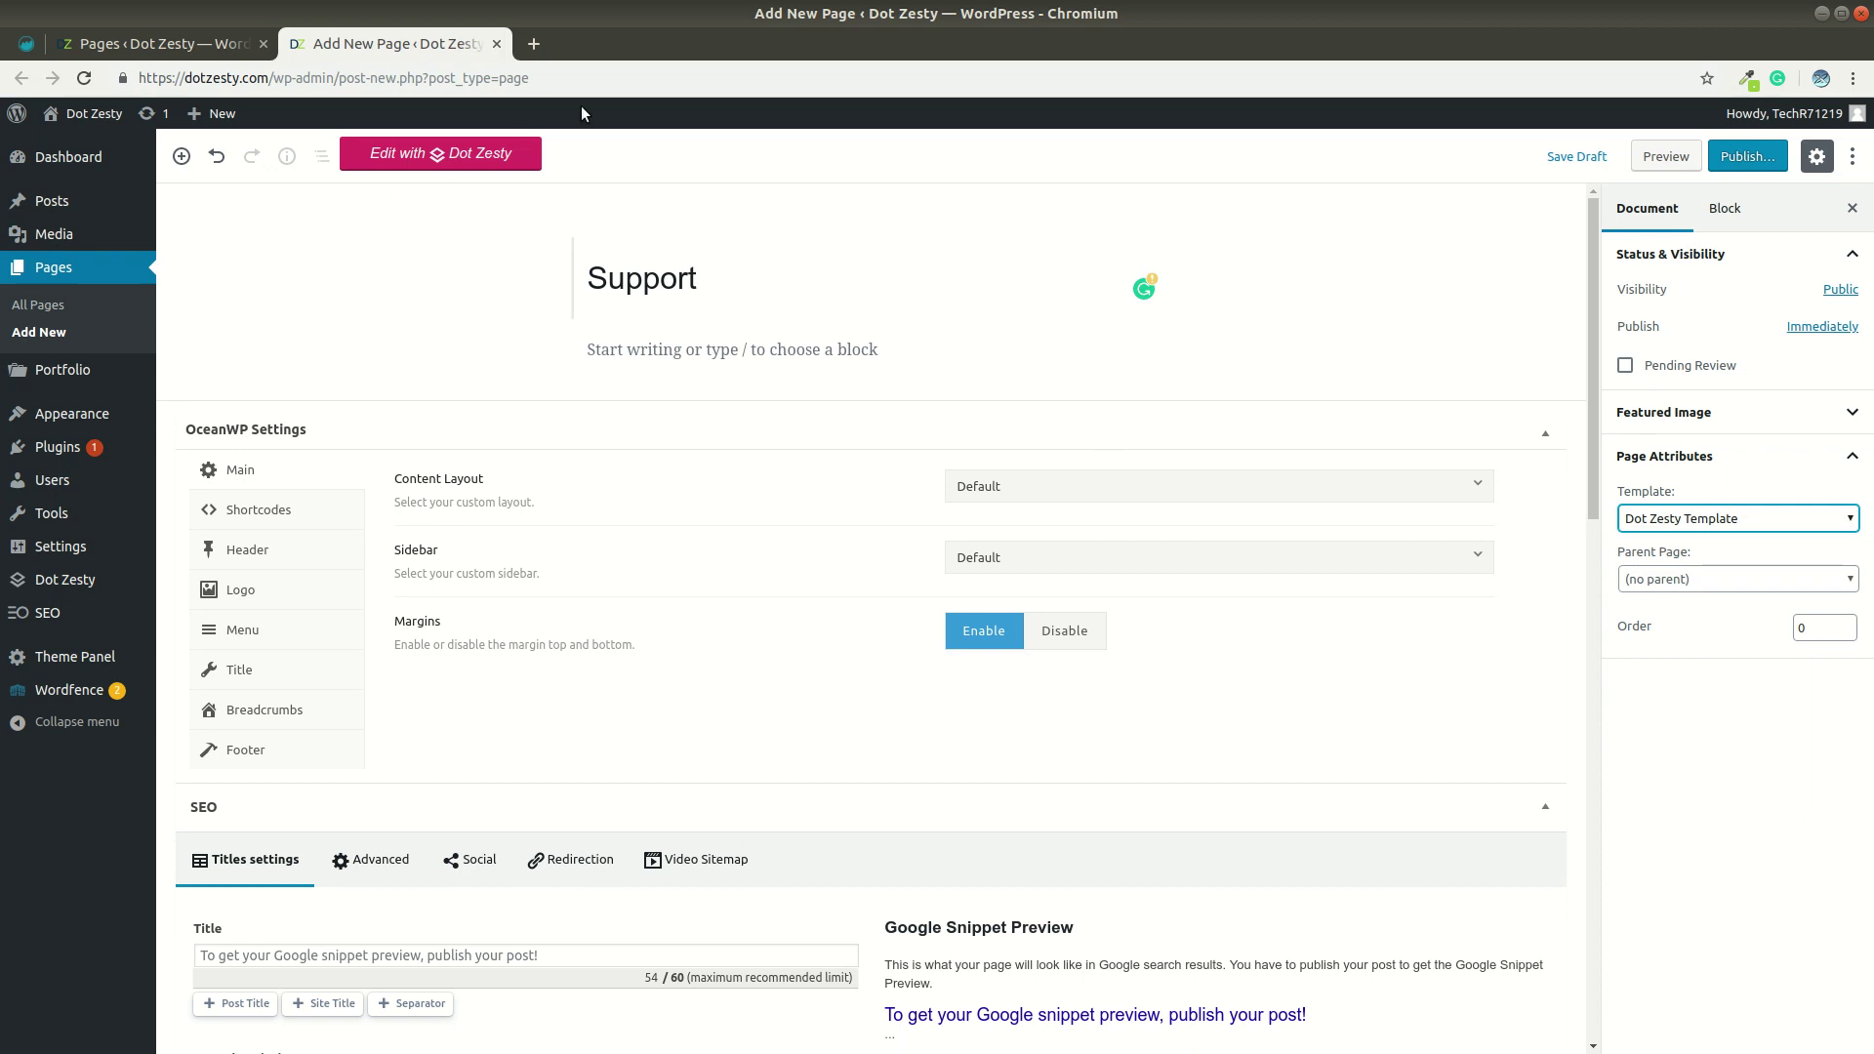
left_click(748, 279)
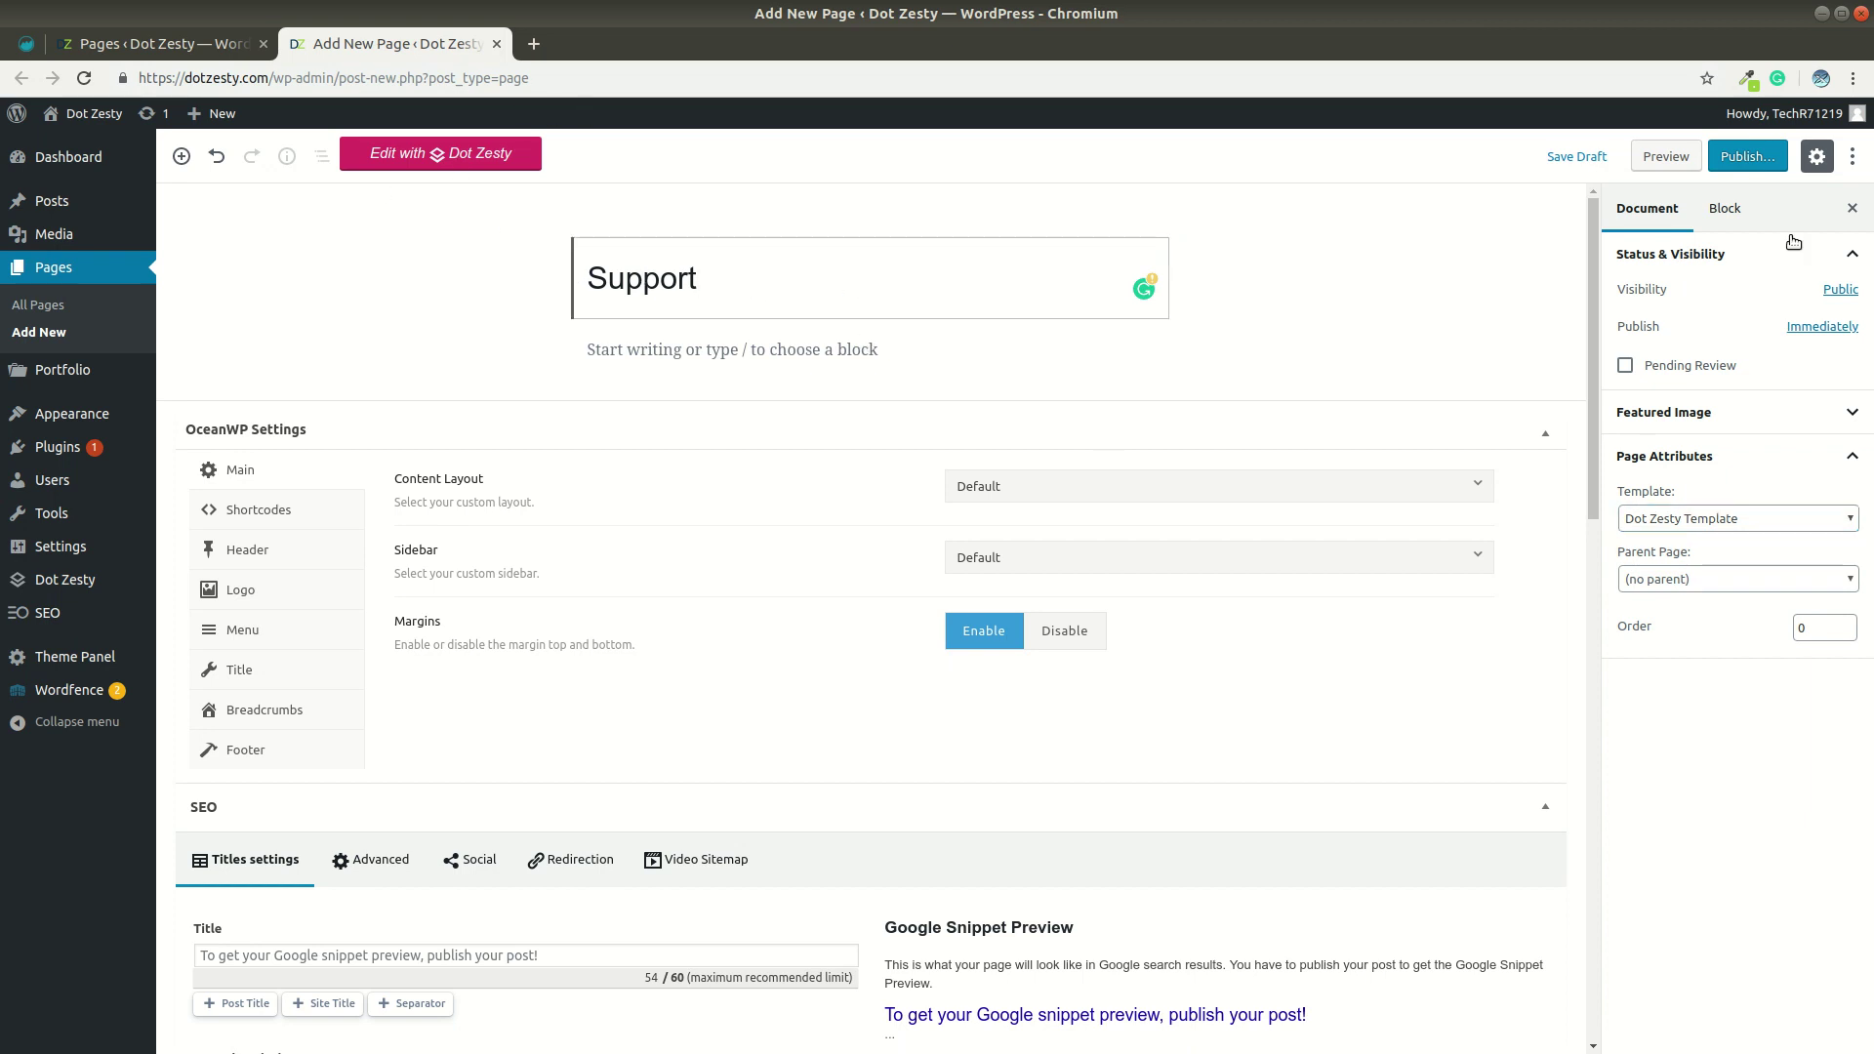
left_click(409, 159)
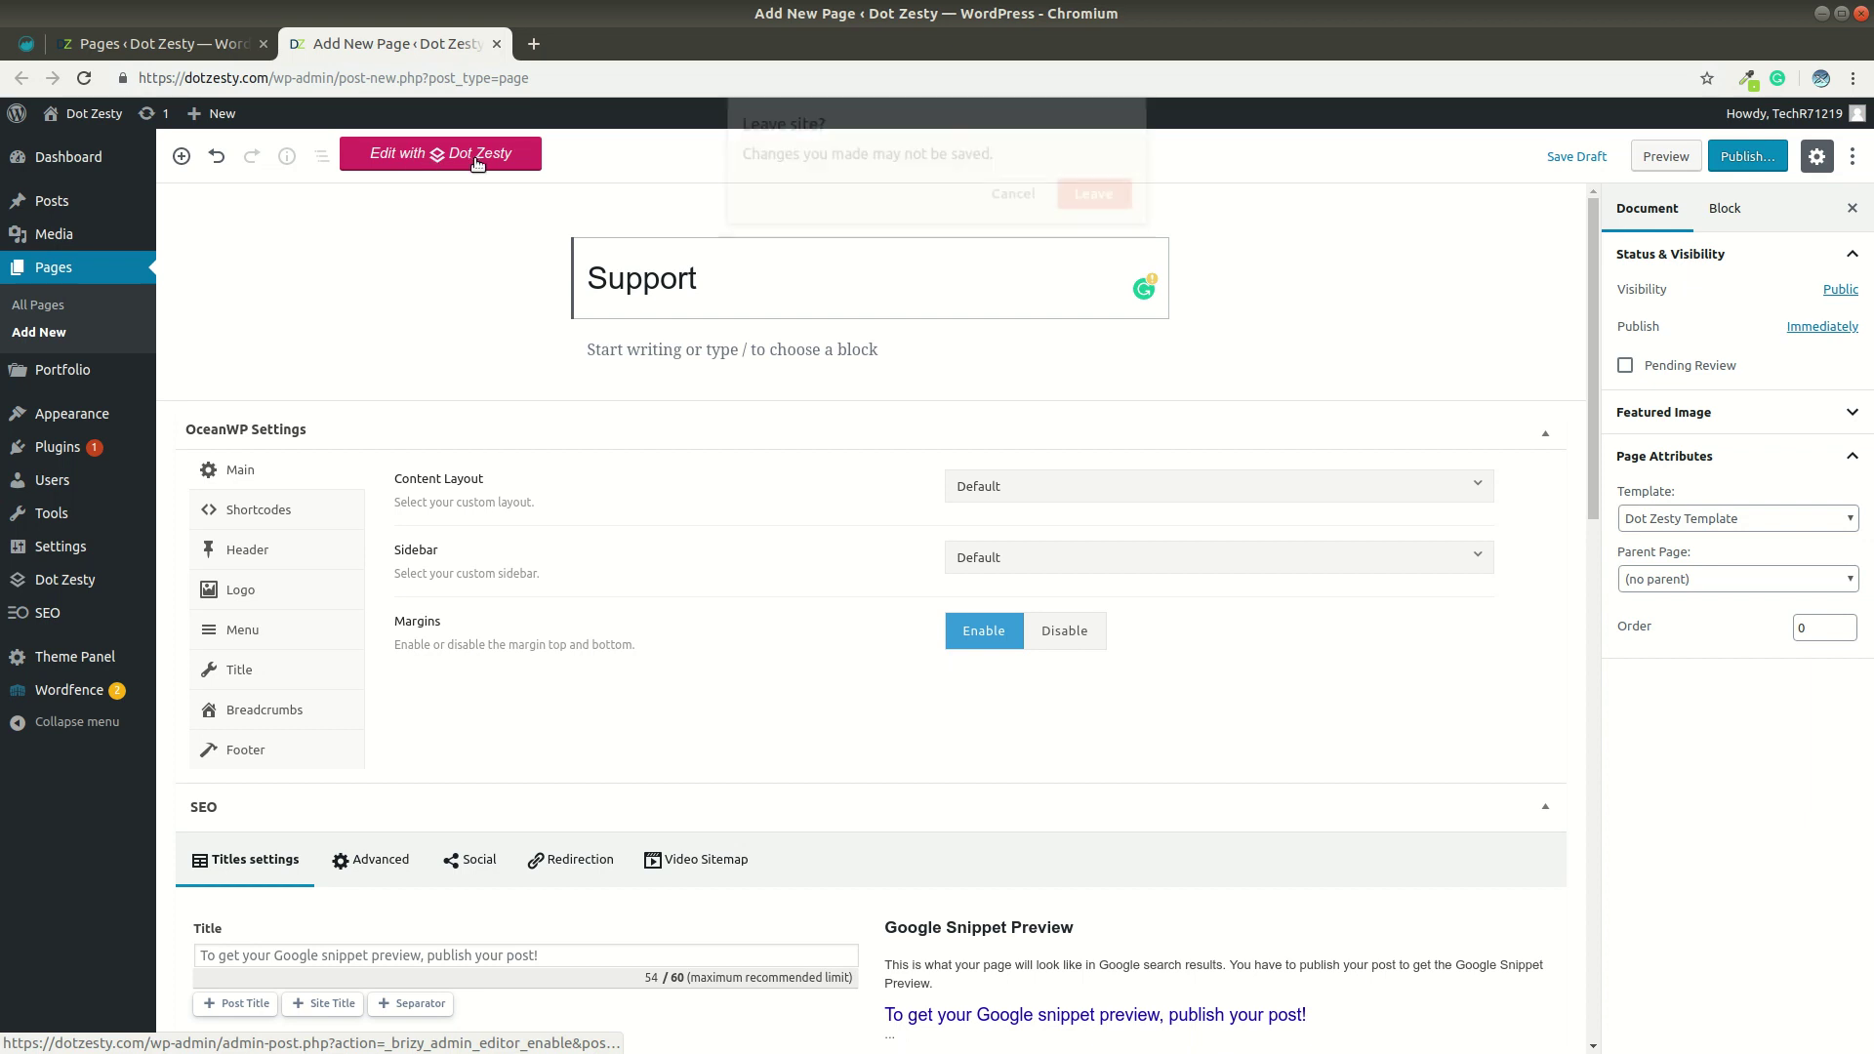
Stay on the page, publish the Support page, and open it in the Dot Zesty editor.
left_click(1015, 195)
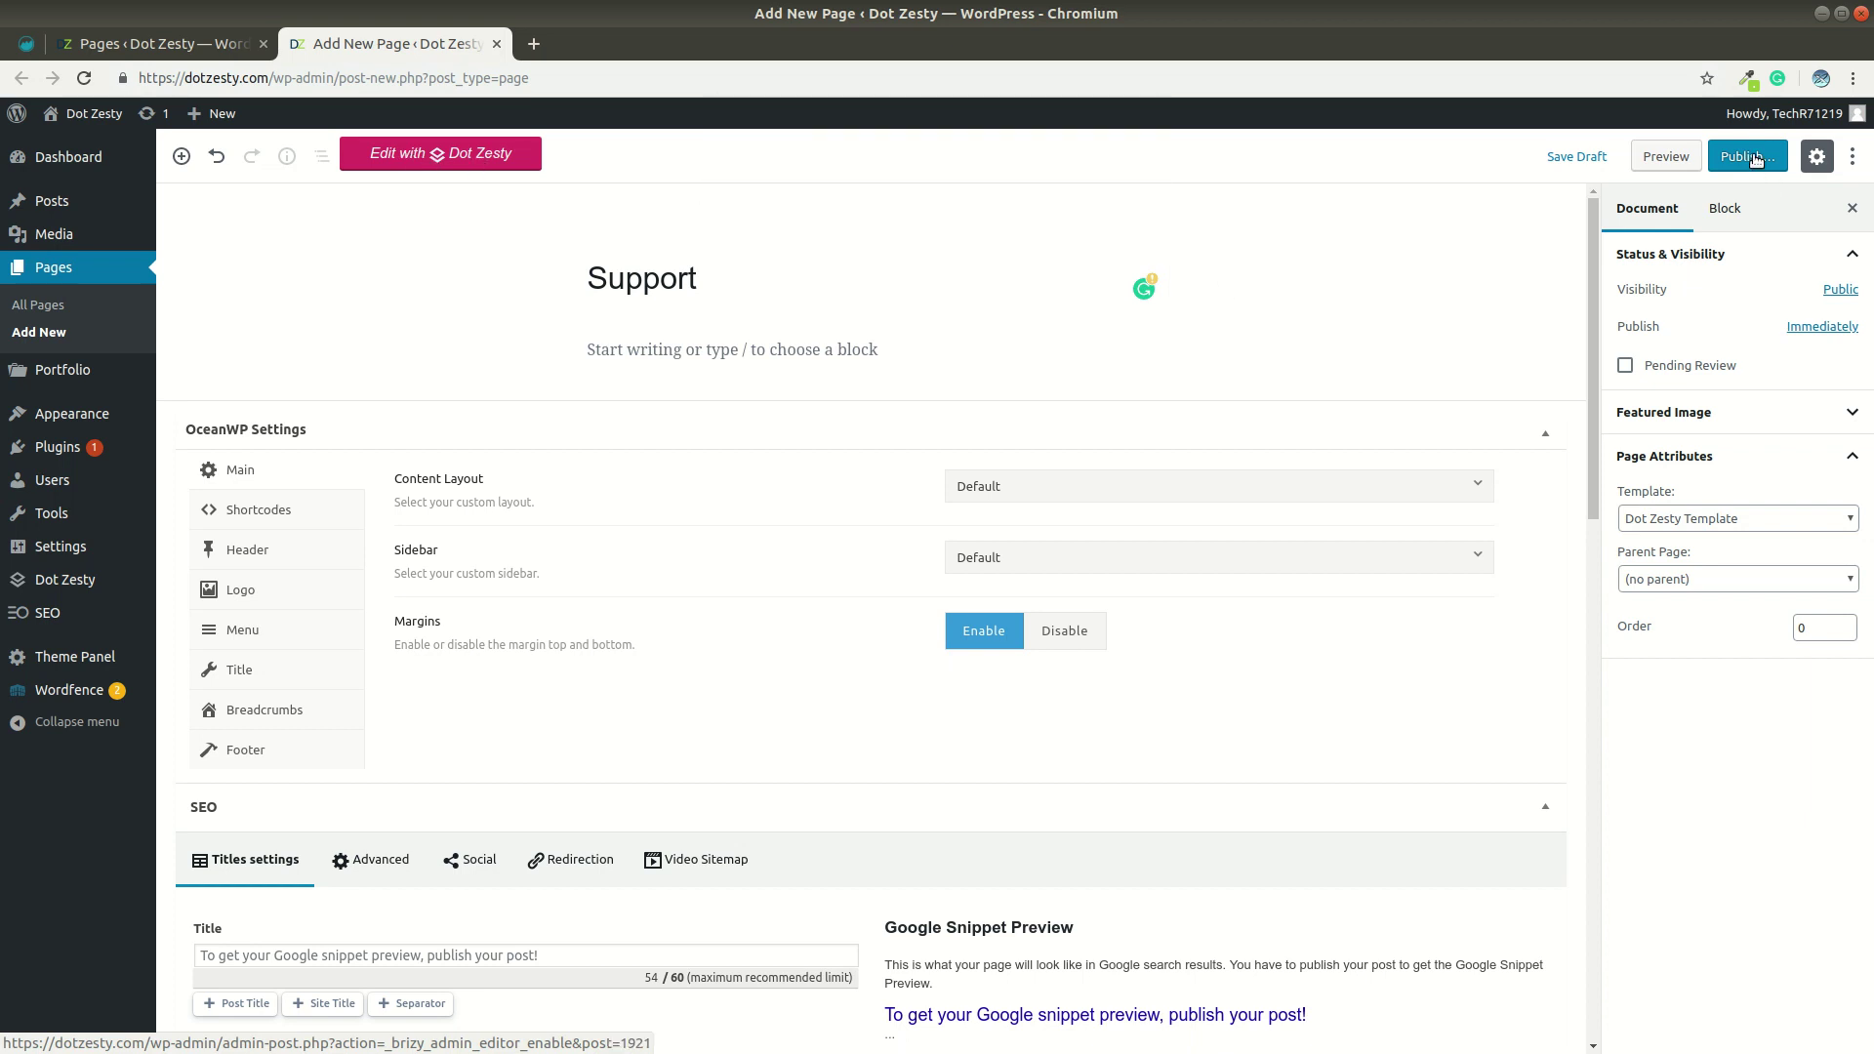
left_click(1753, 158)
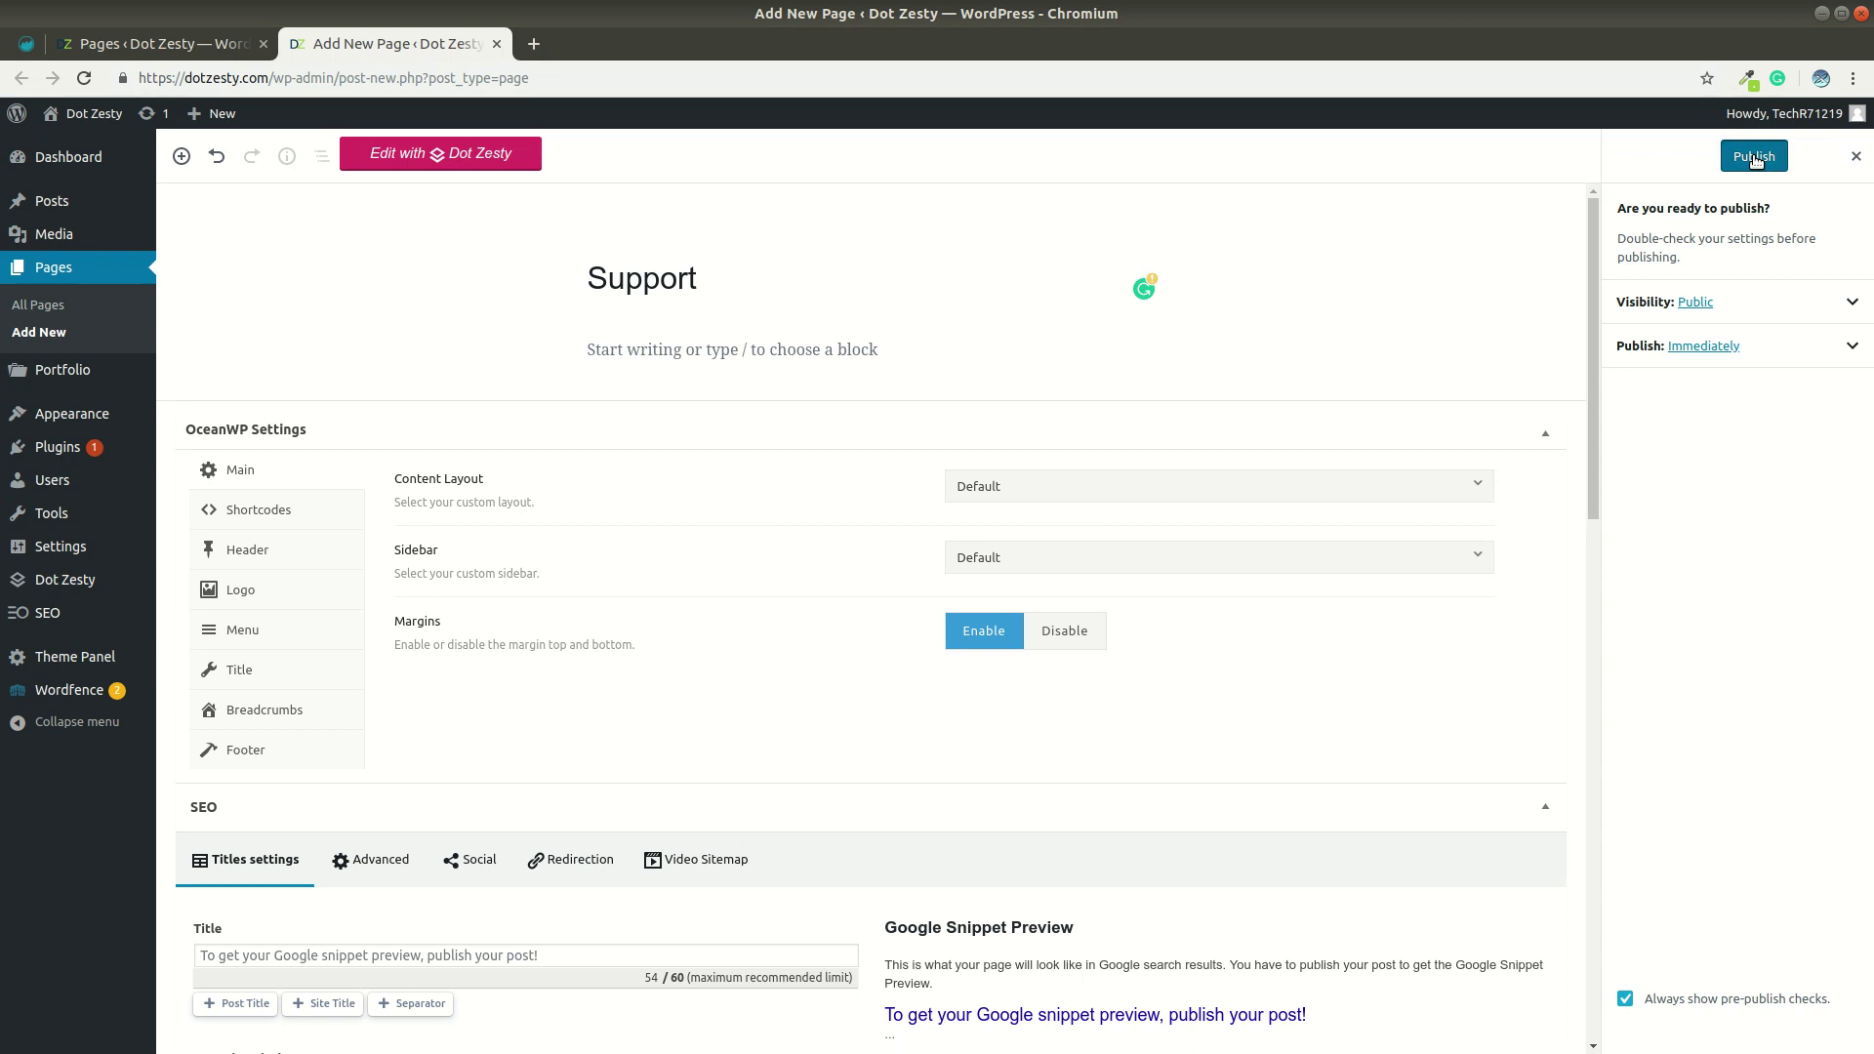
left_click(1754, 156)
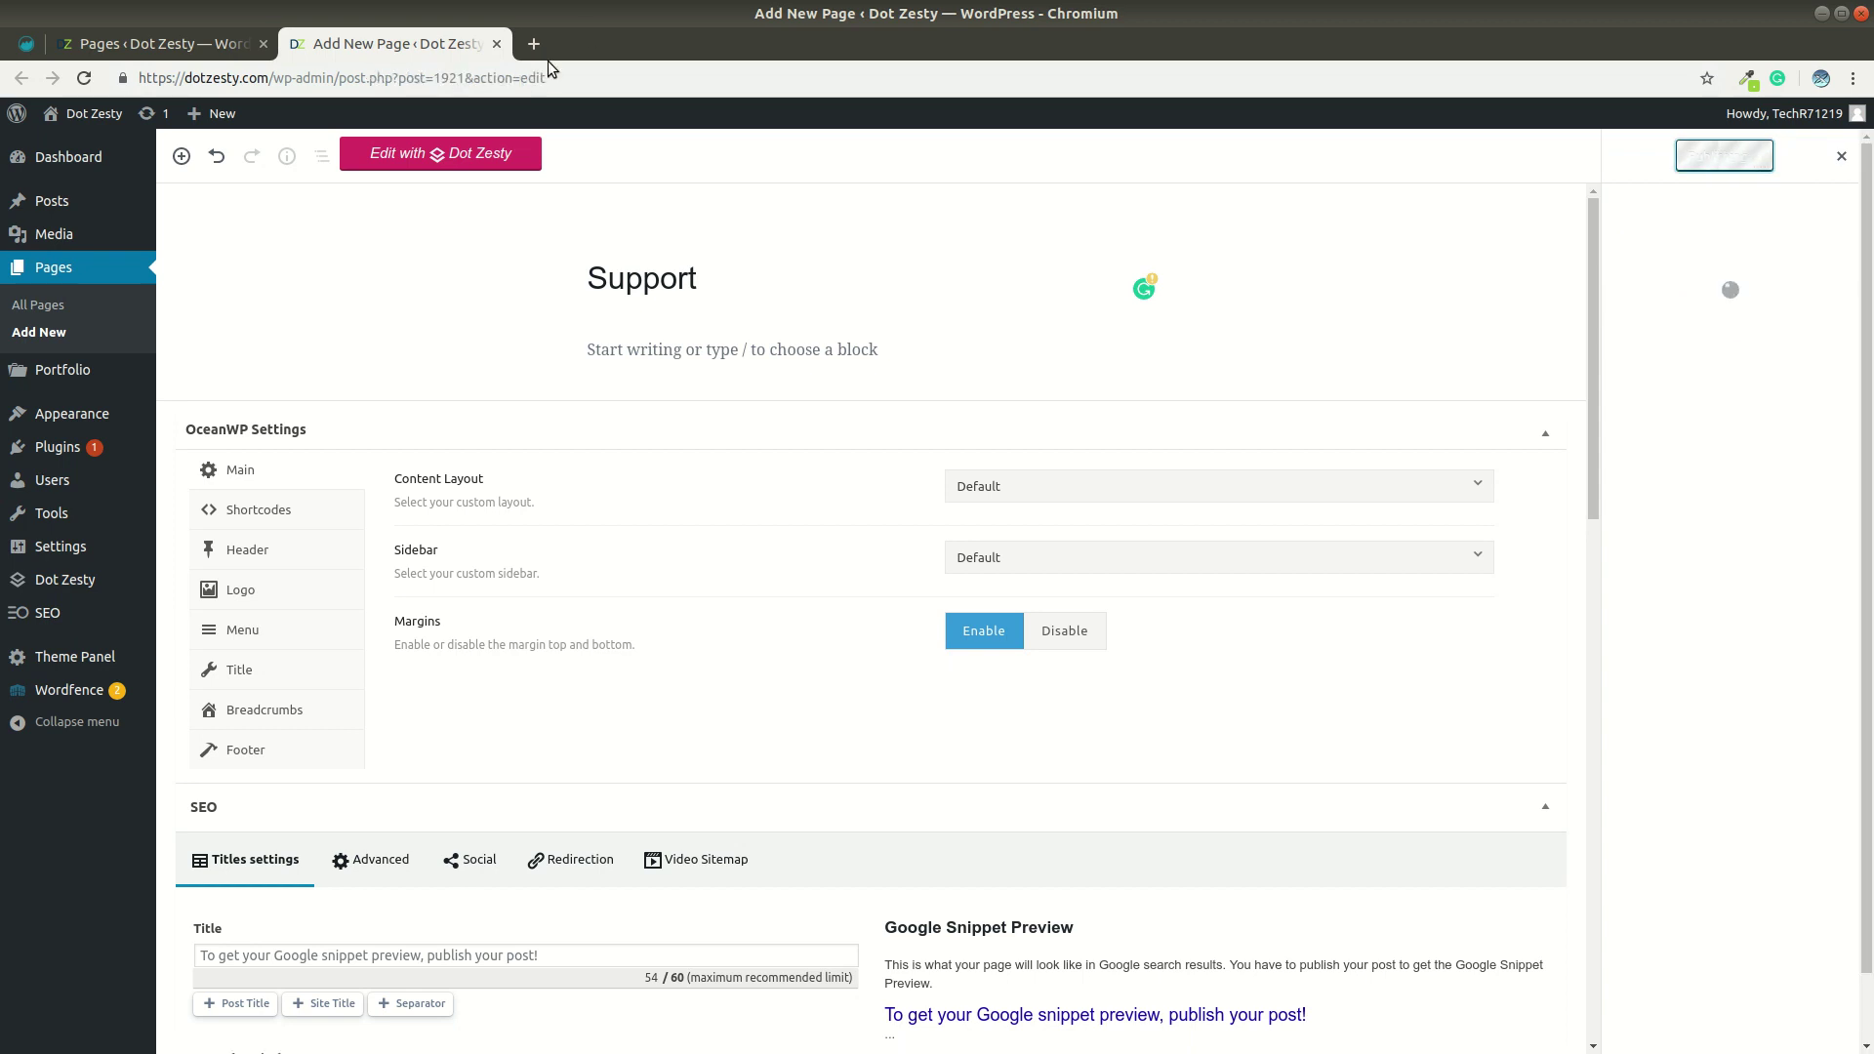
key("ctrl+l")
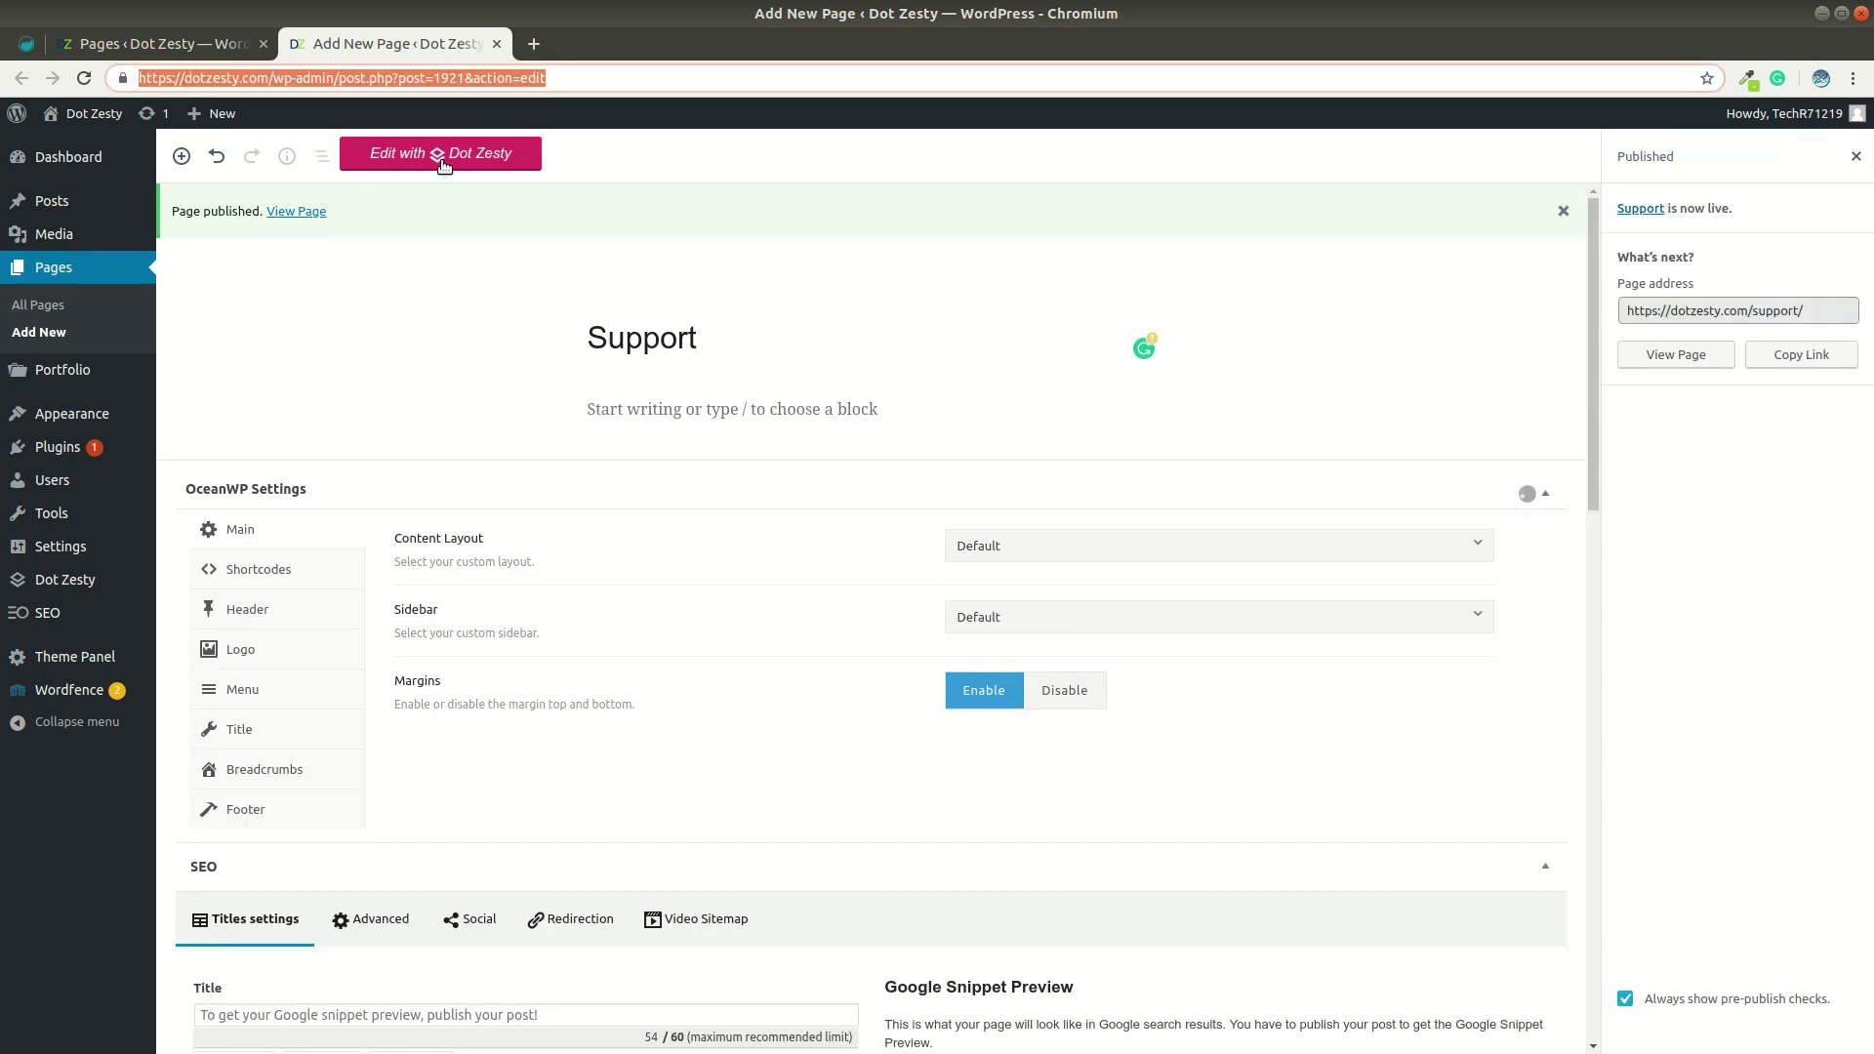
left_click(442, 164)
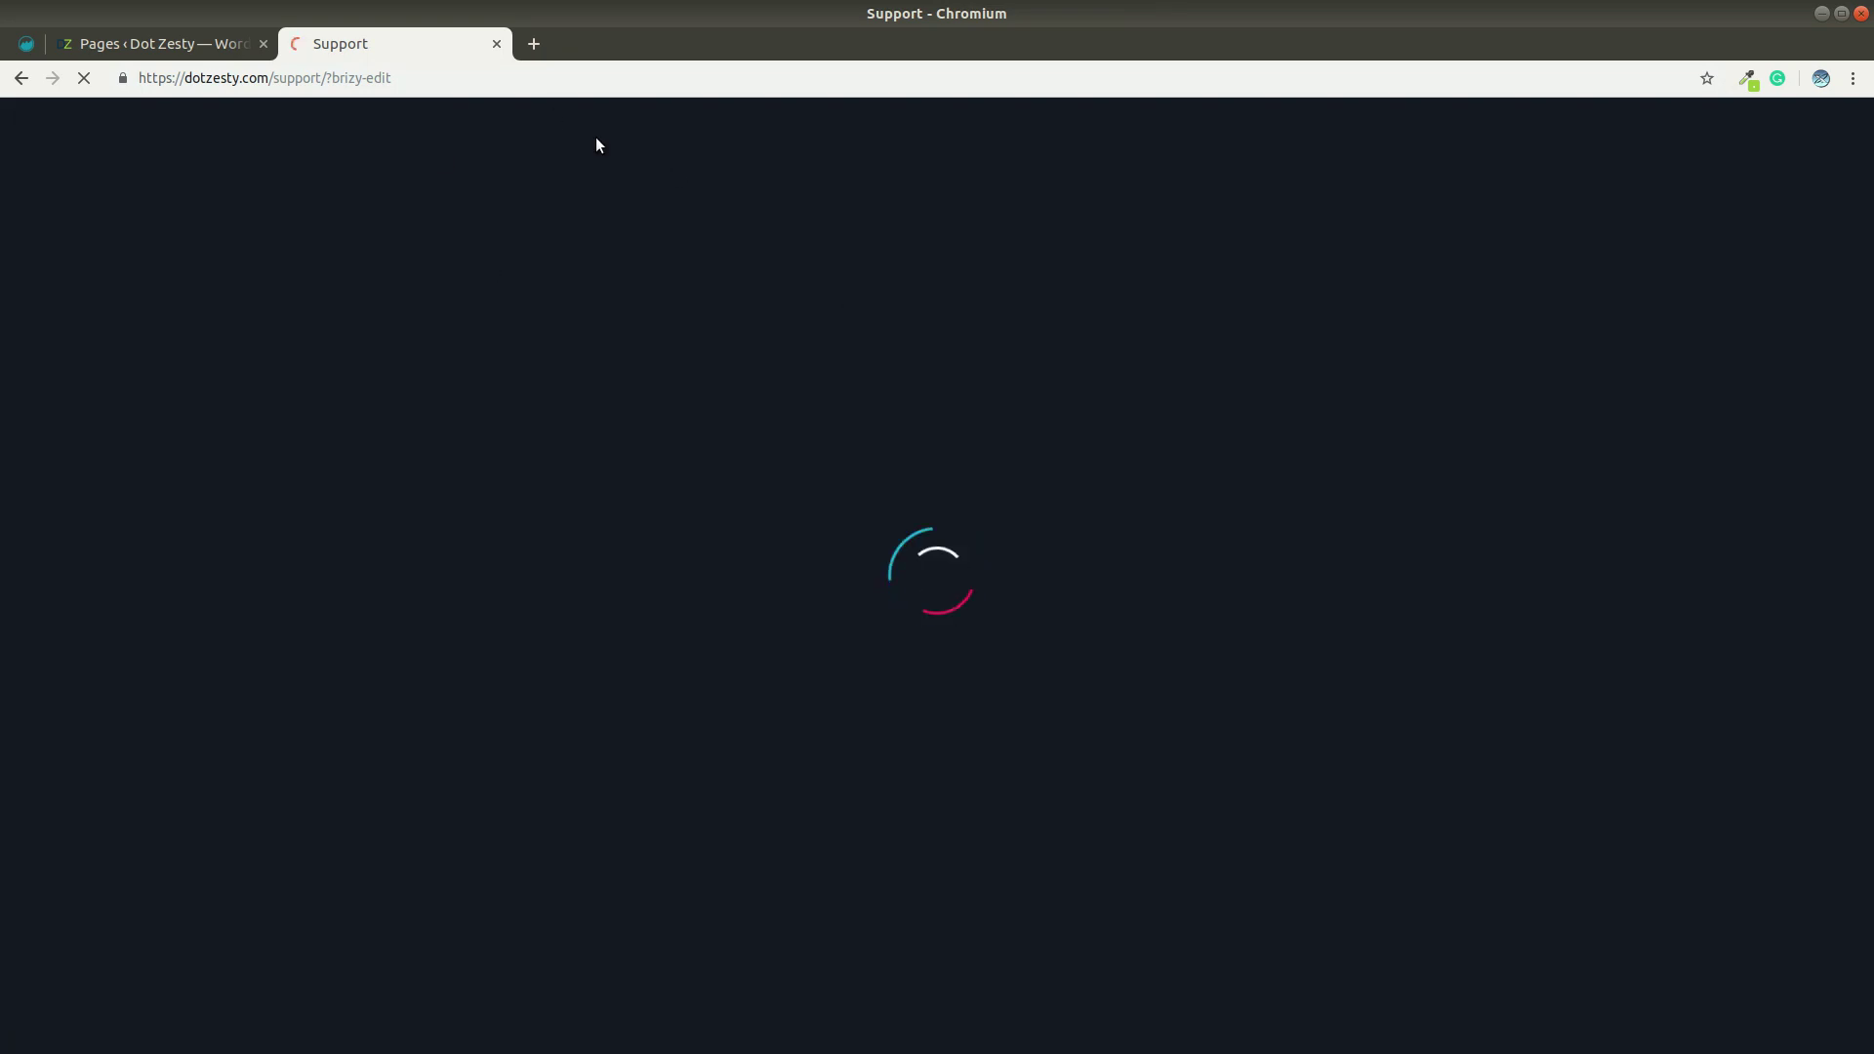
Open the Brizy block library on the empty page and show its Global Blocks tab.
left_click(427, 77)
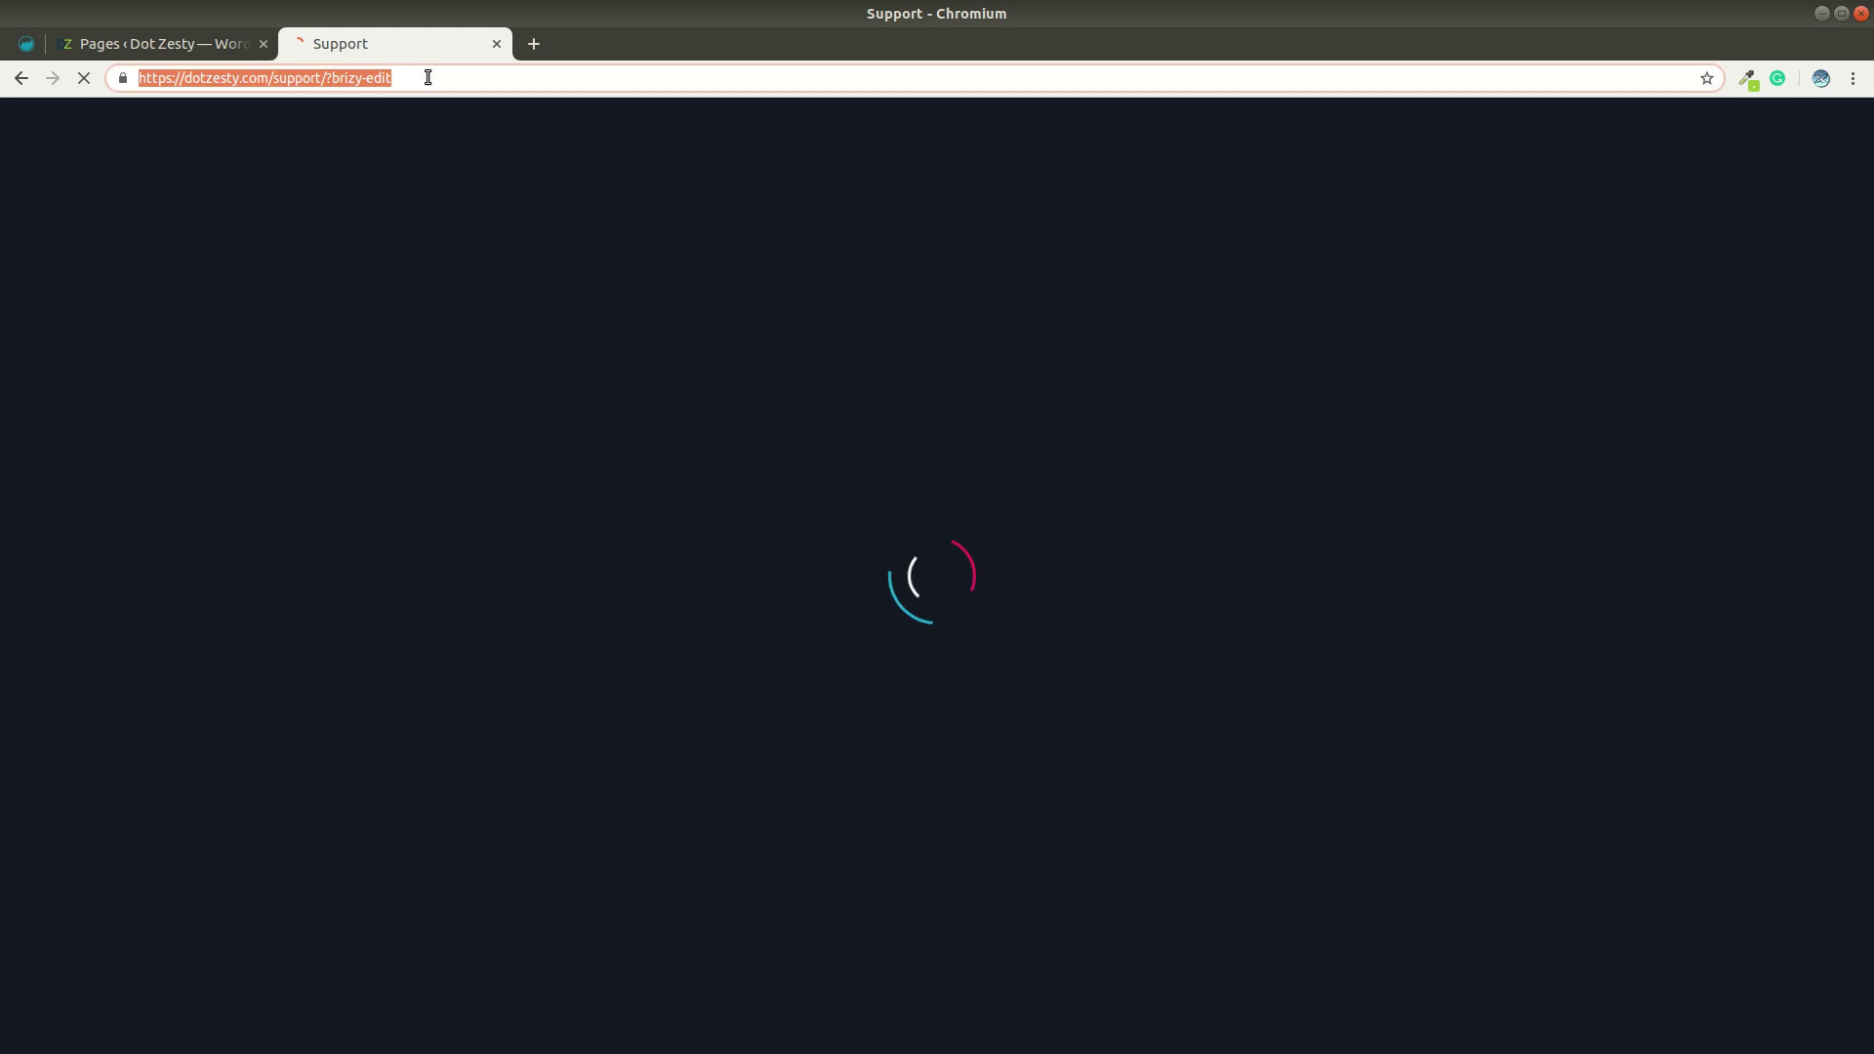
left_click(428, 77)
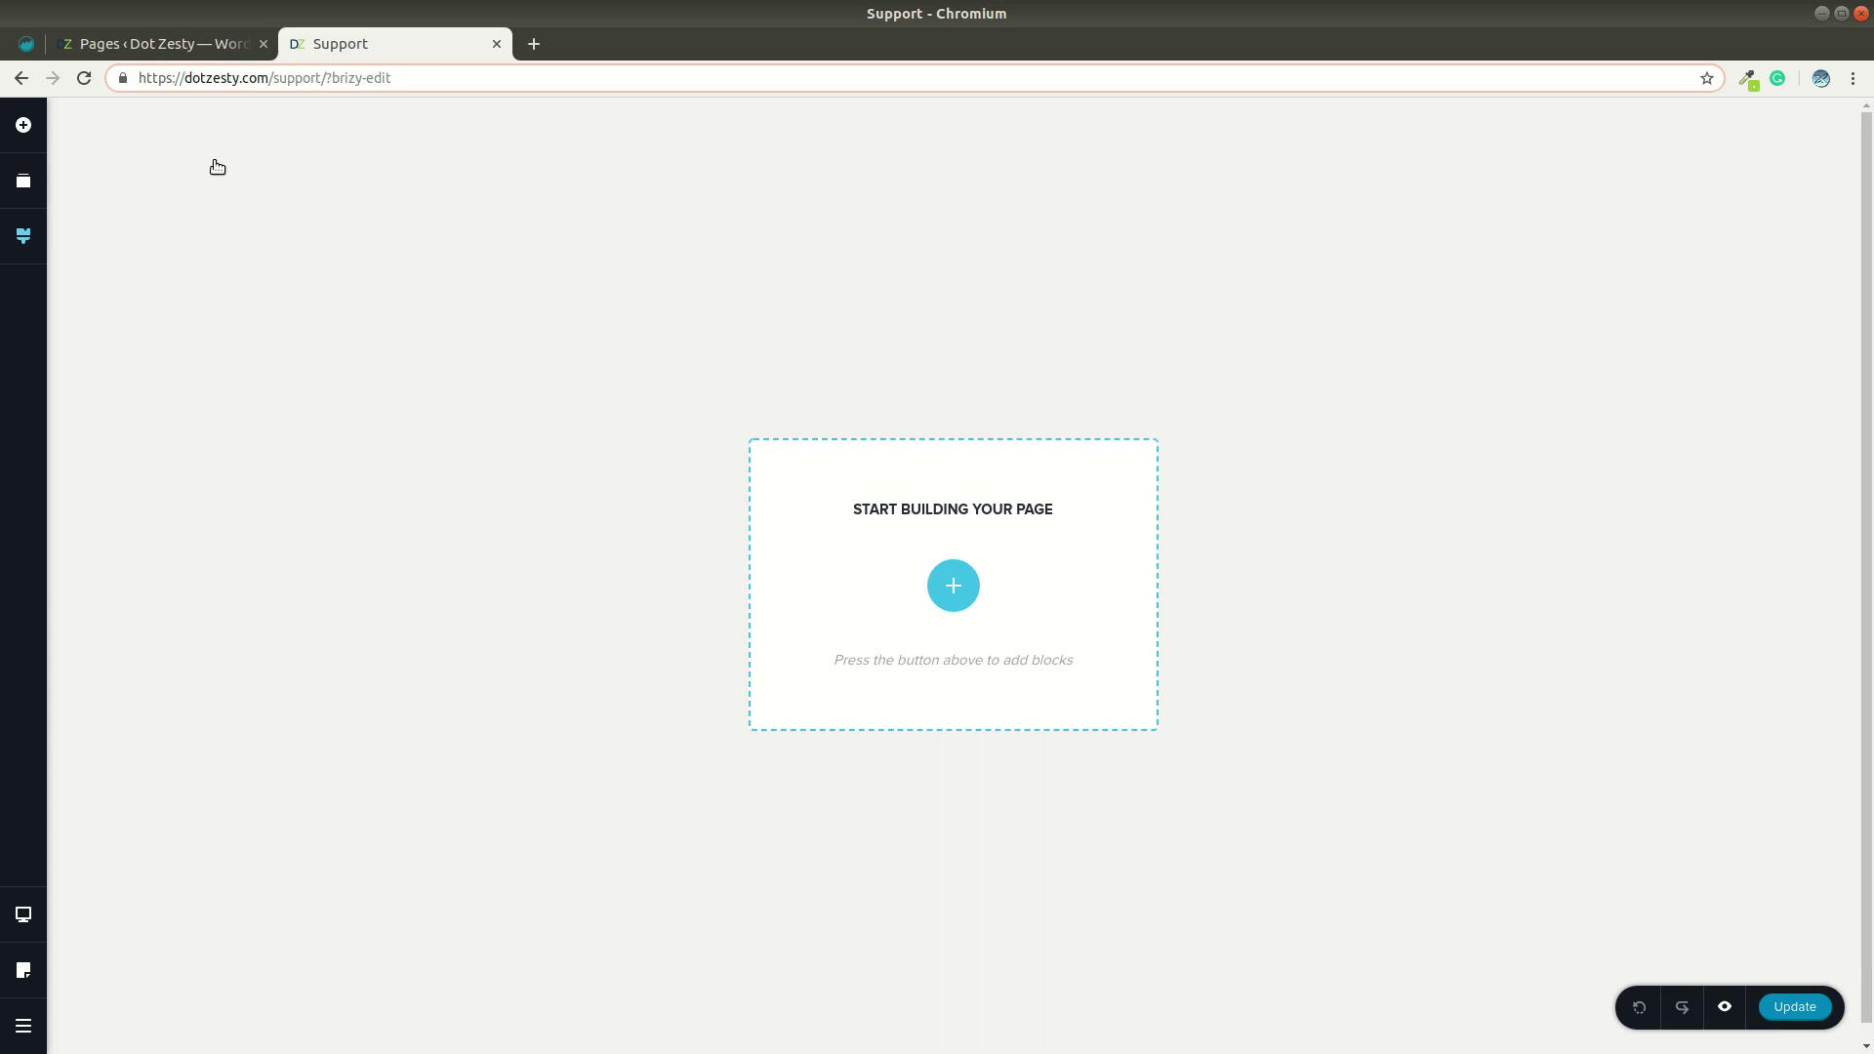
left_click(957, 590)
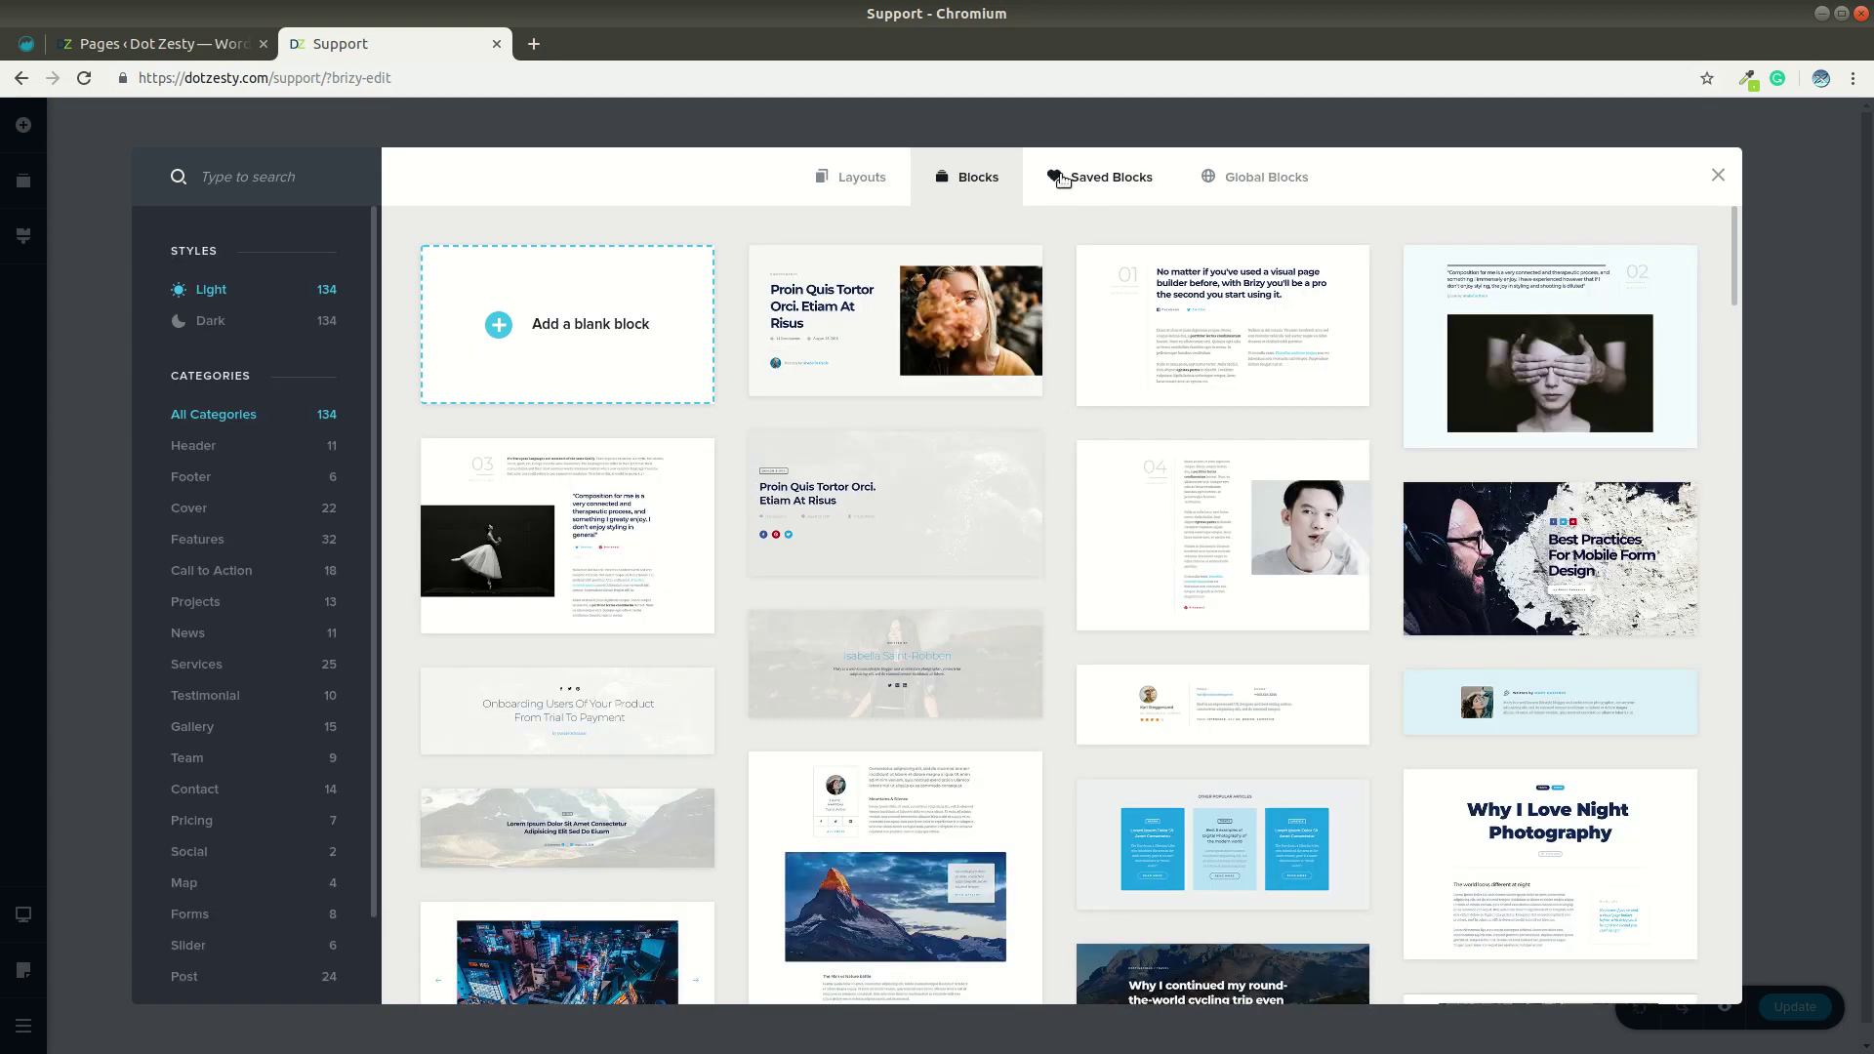
left_click(1111, 181)
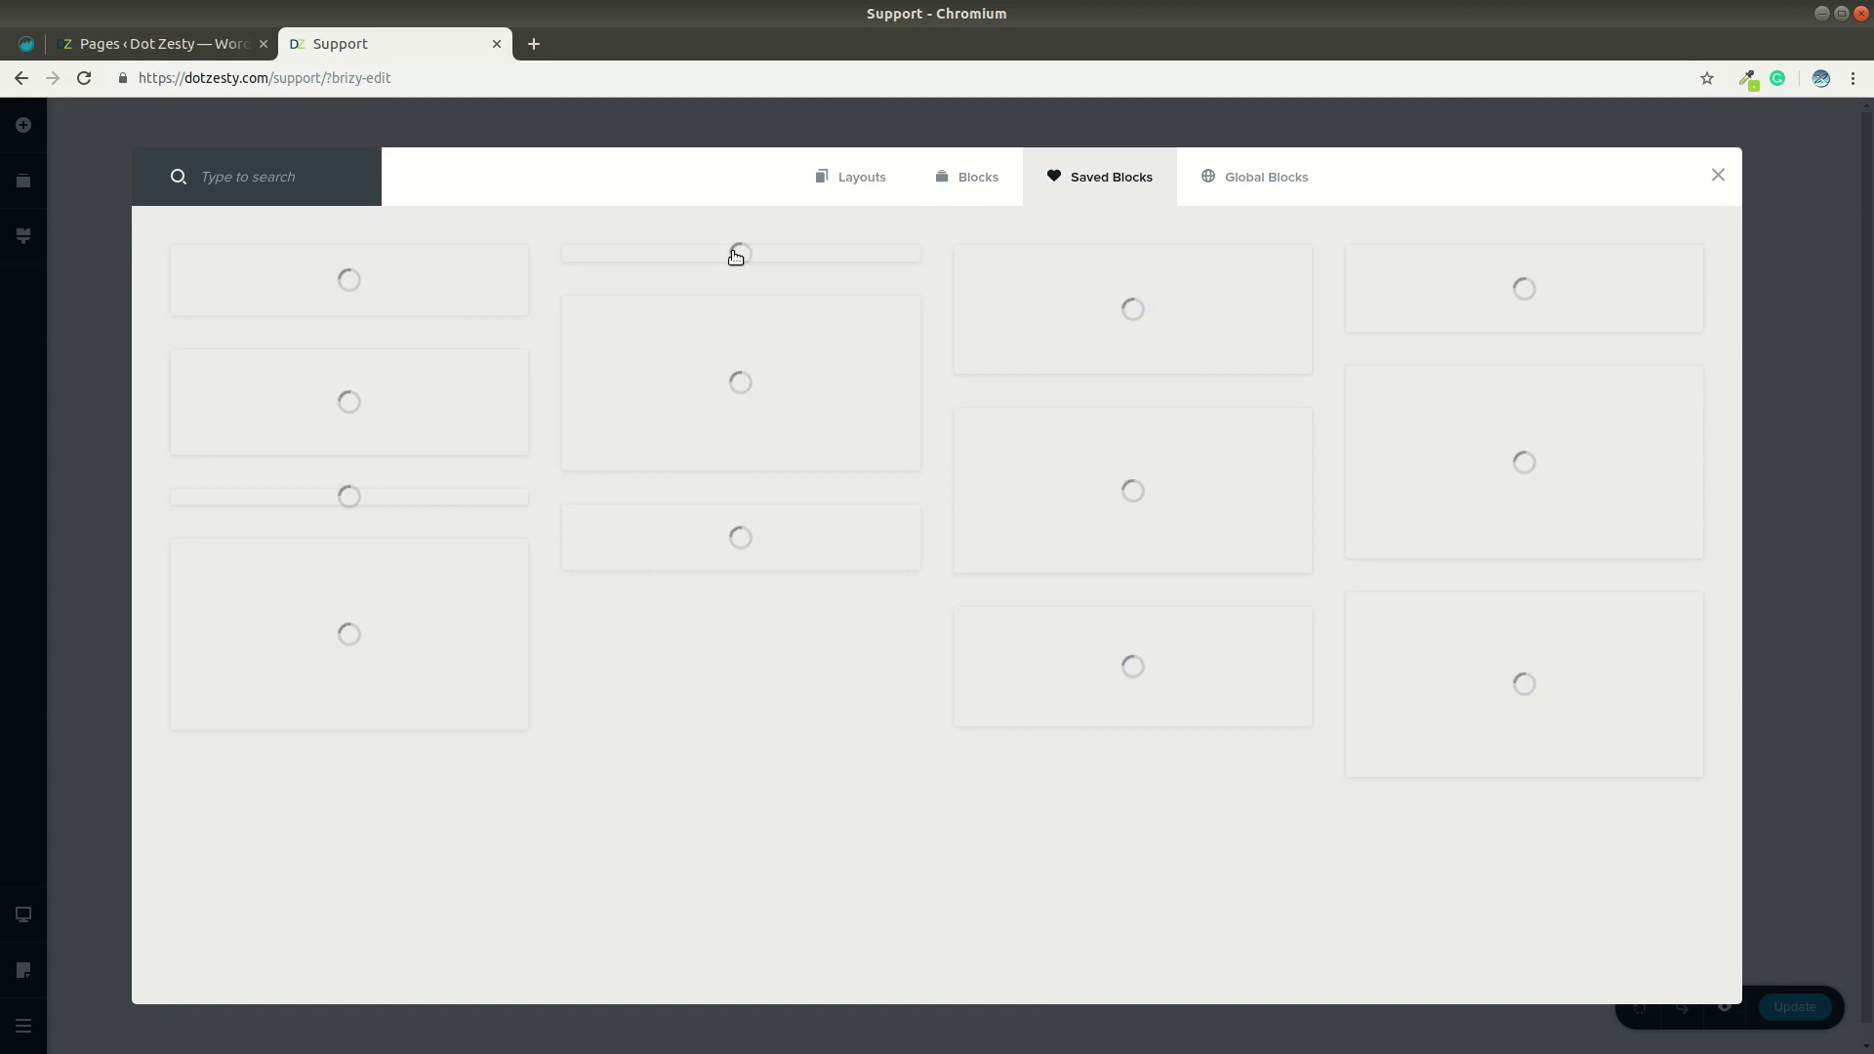
left_click(1260, 186)
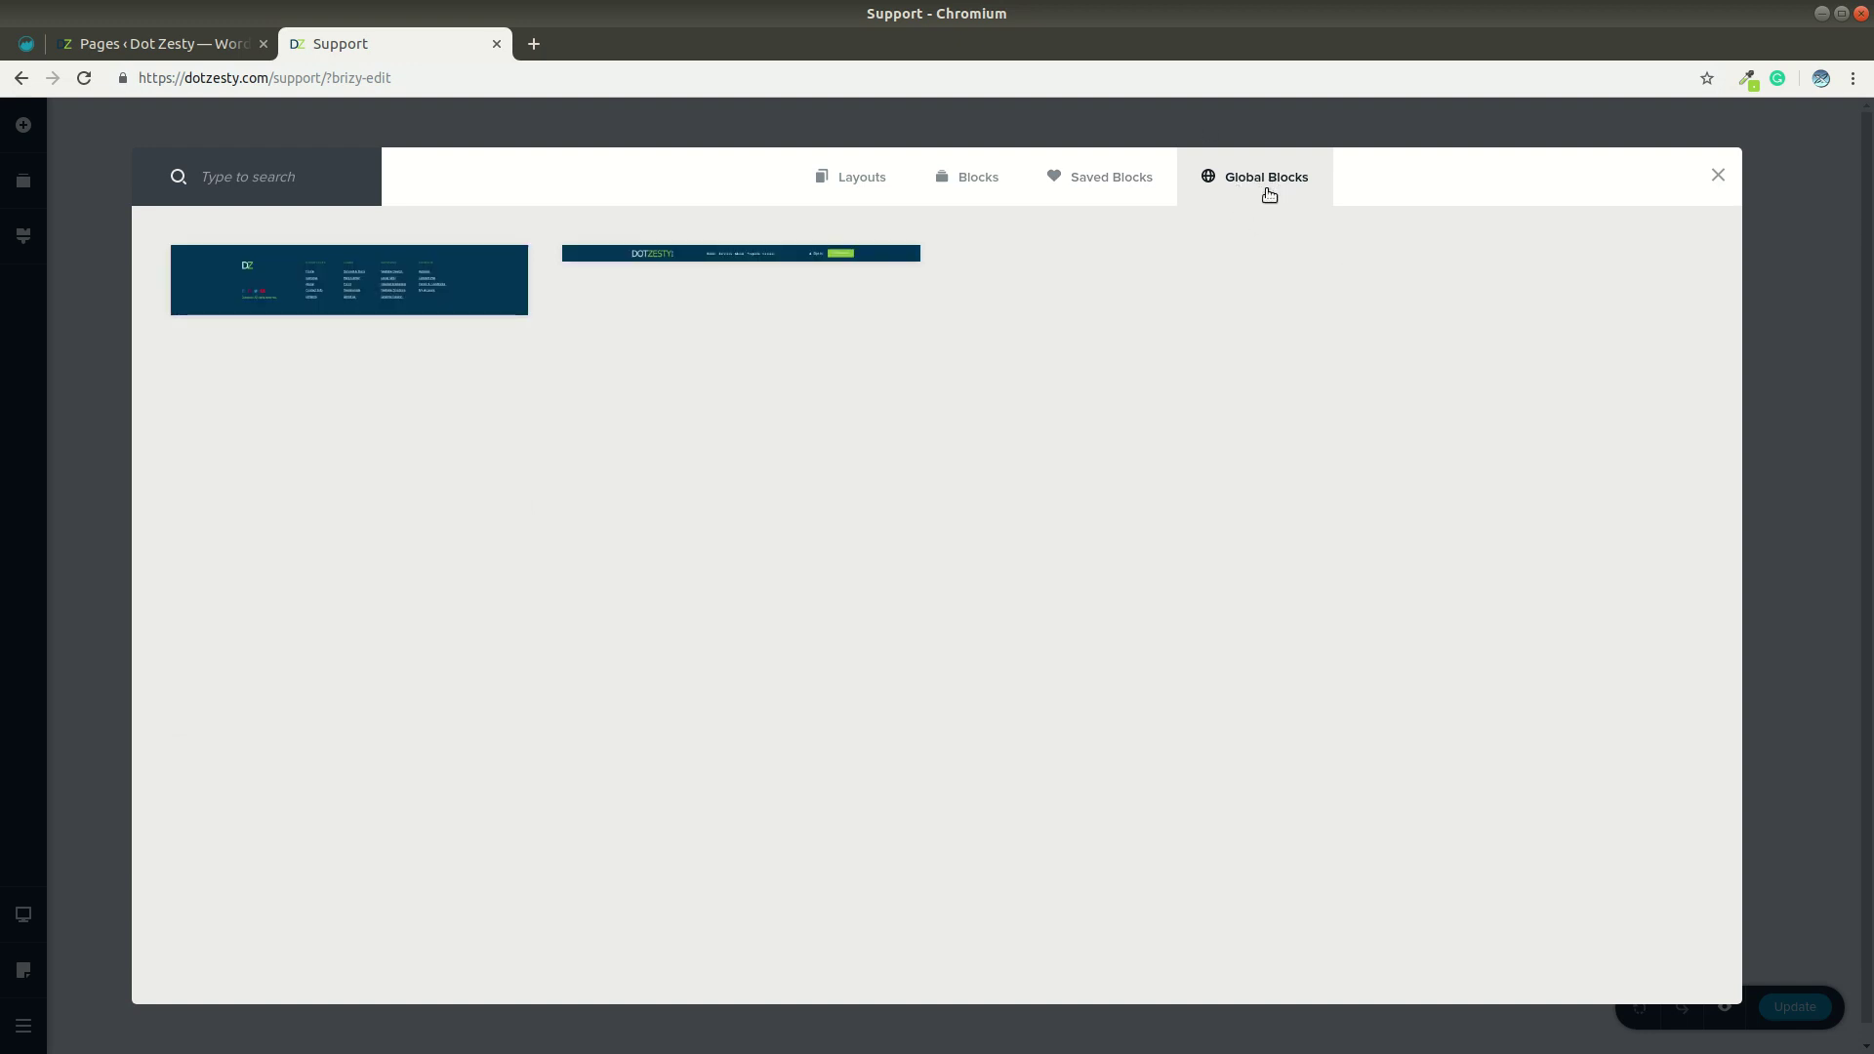
Insert the DotZesty header from Global Blocks at the page top and save it as a block.
left_click(717, 256)
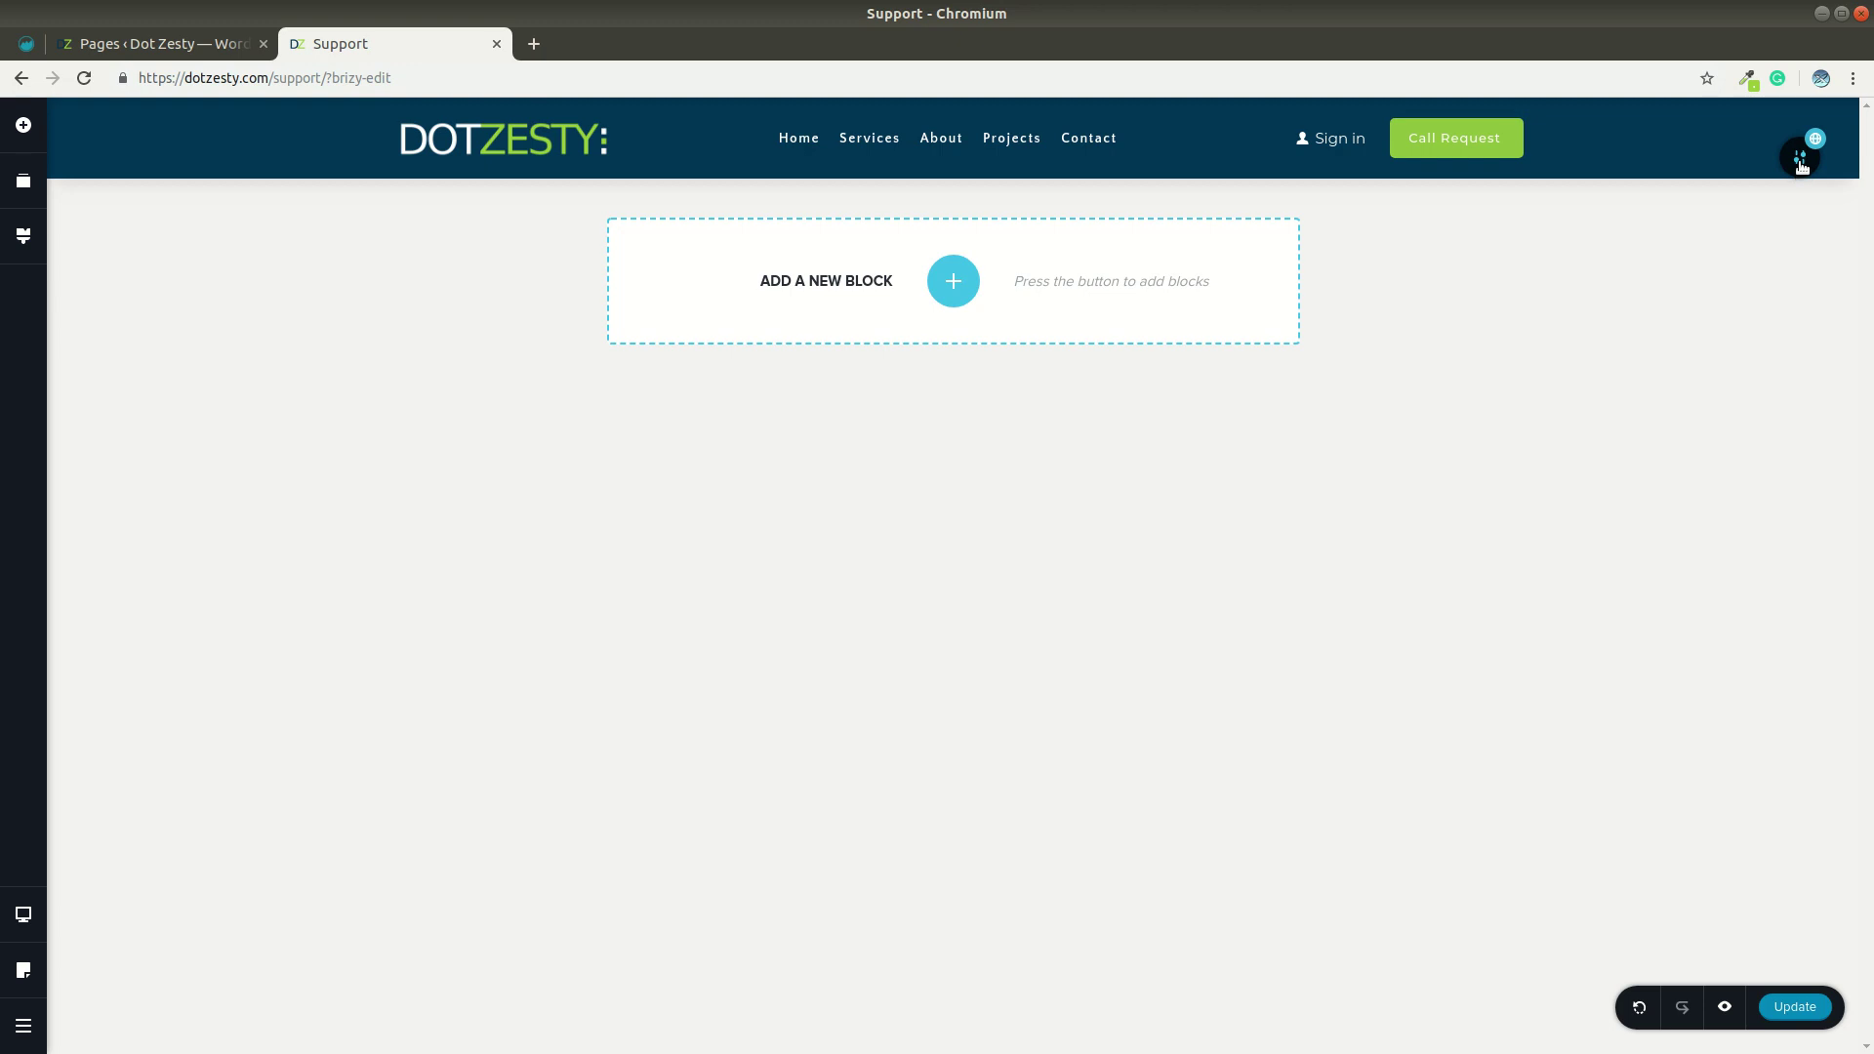
left_click(1801, 164)
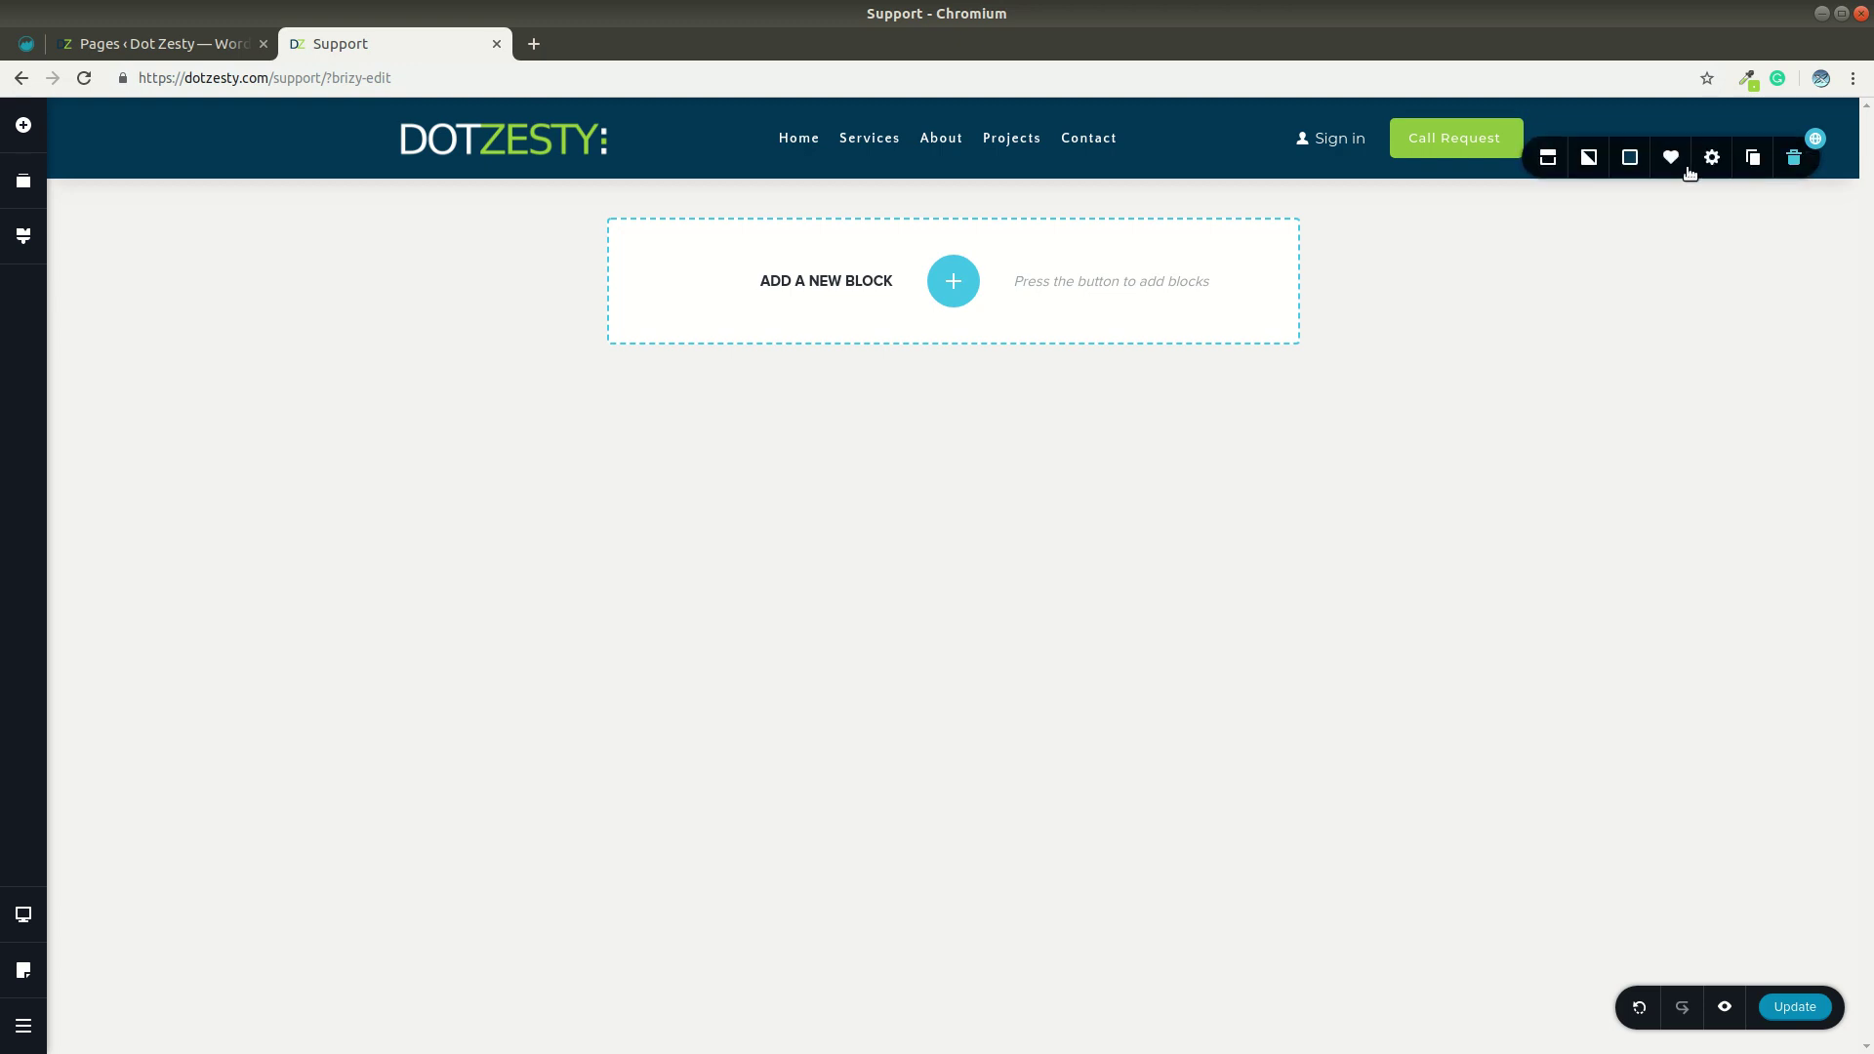
left_click(1672, 164)
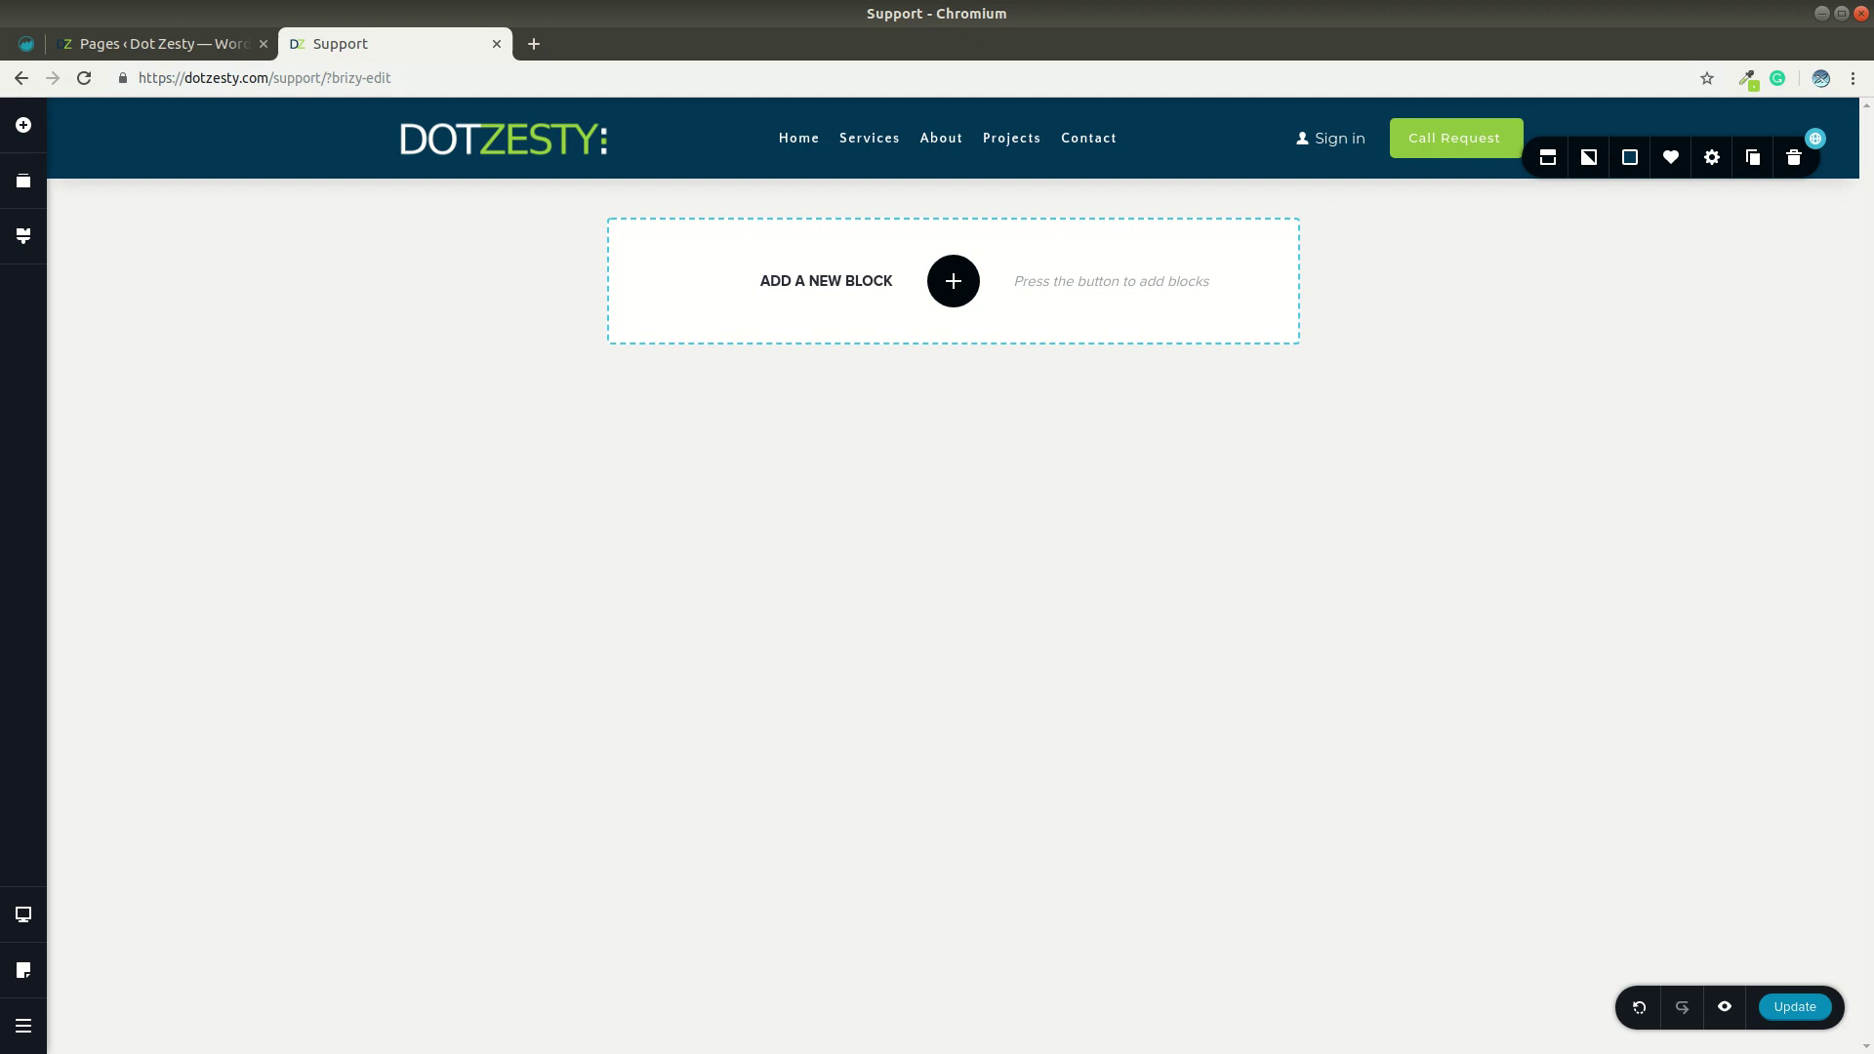
Add a second DotZesty header below the first from the Saved Blocks tab.
left_click(953, 281)
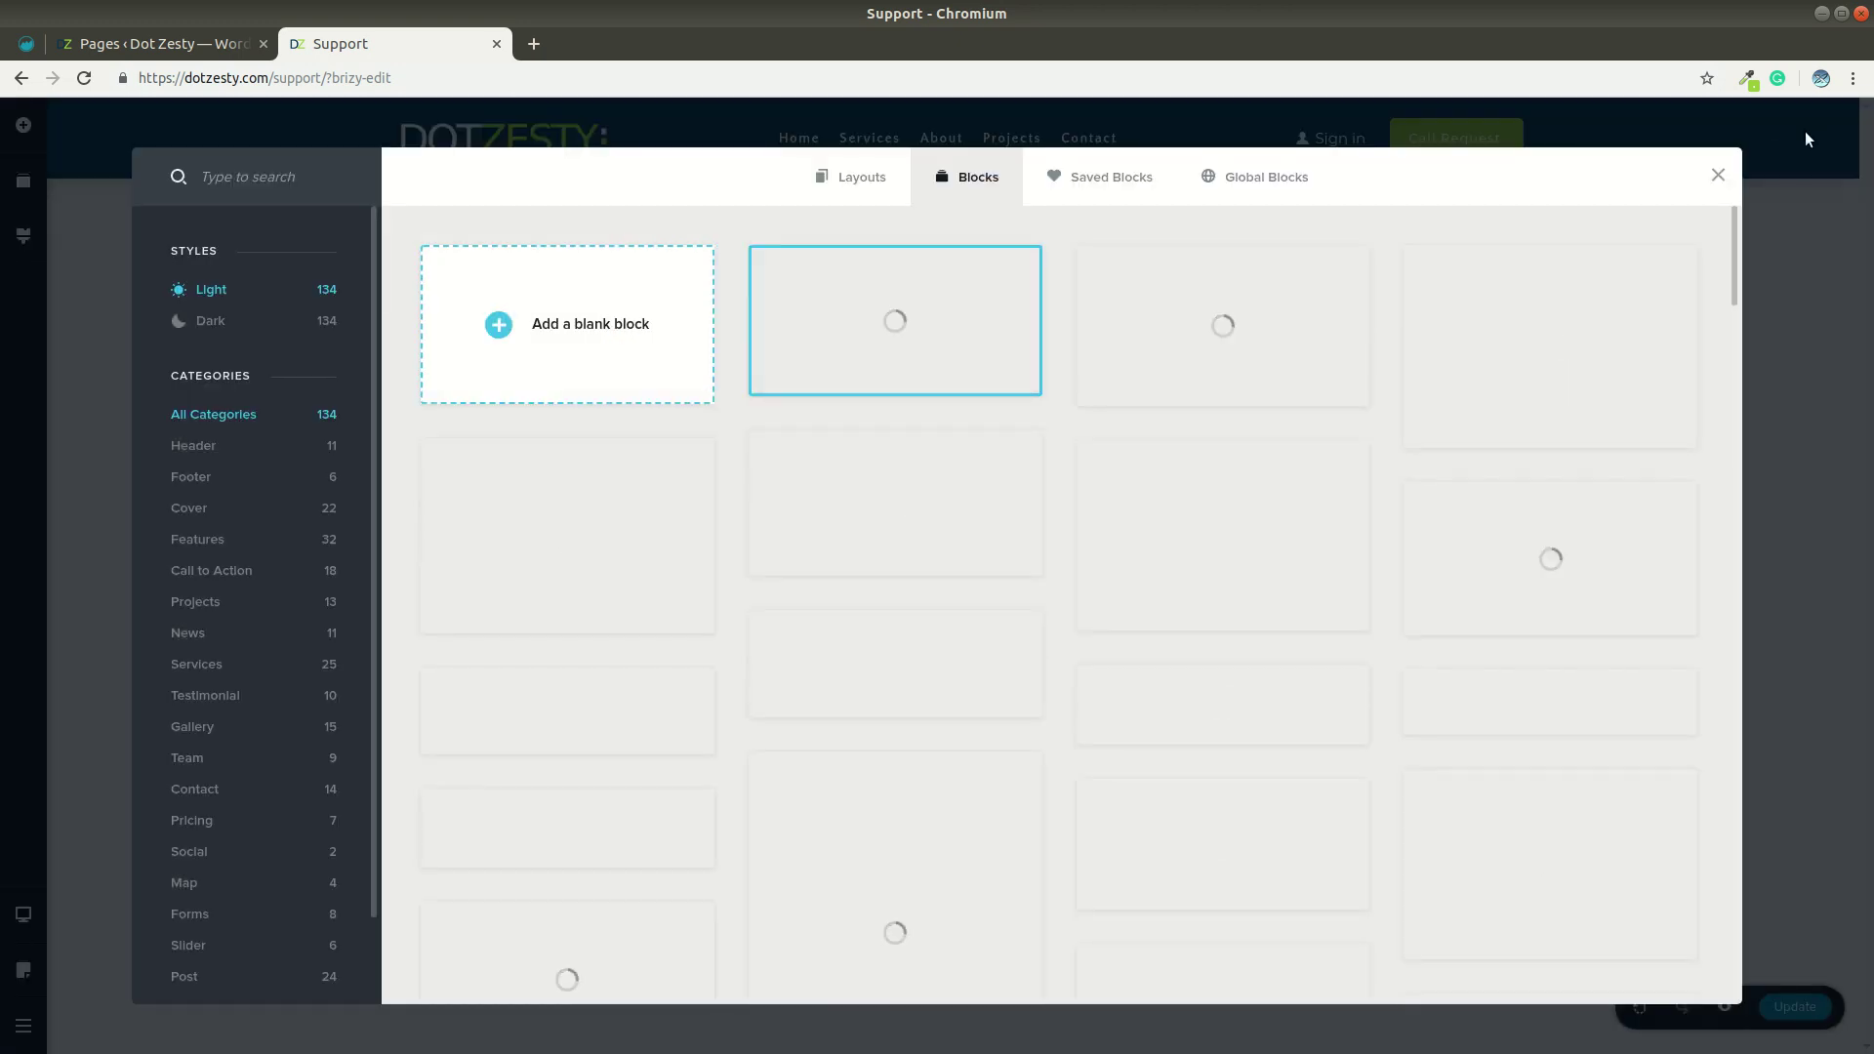
left_click(1257, 183)
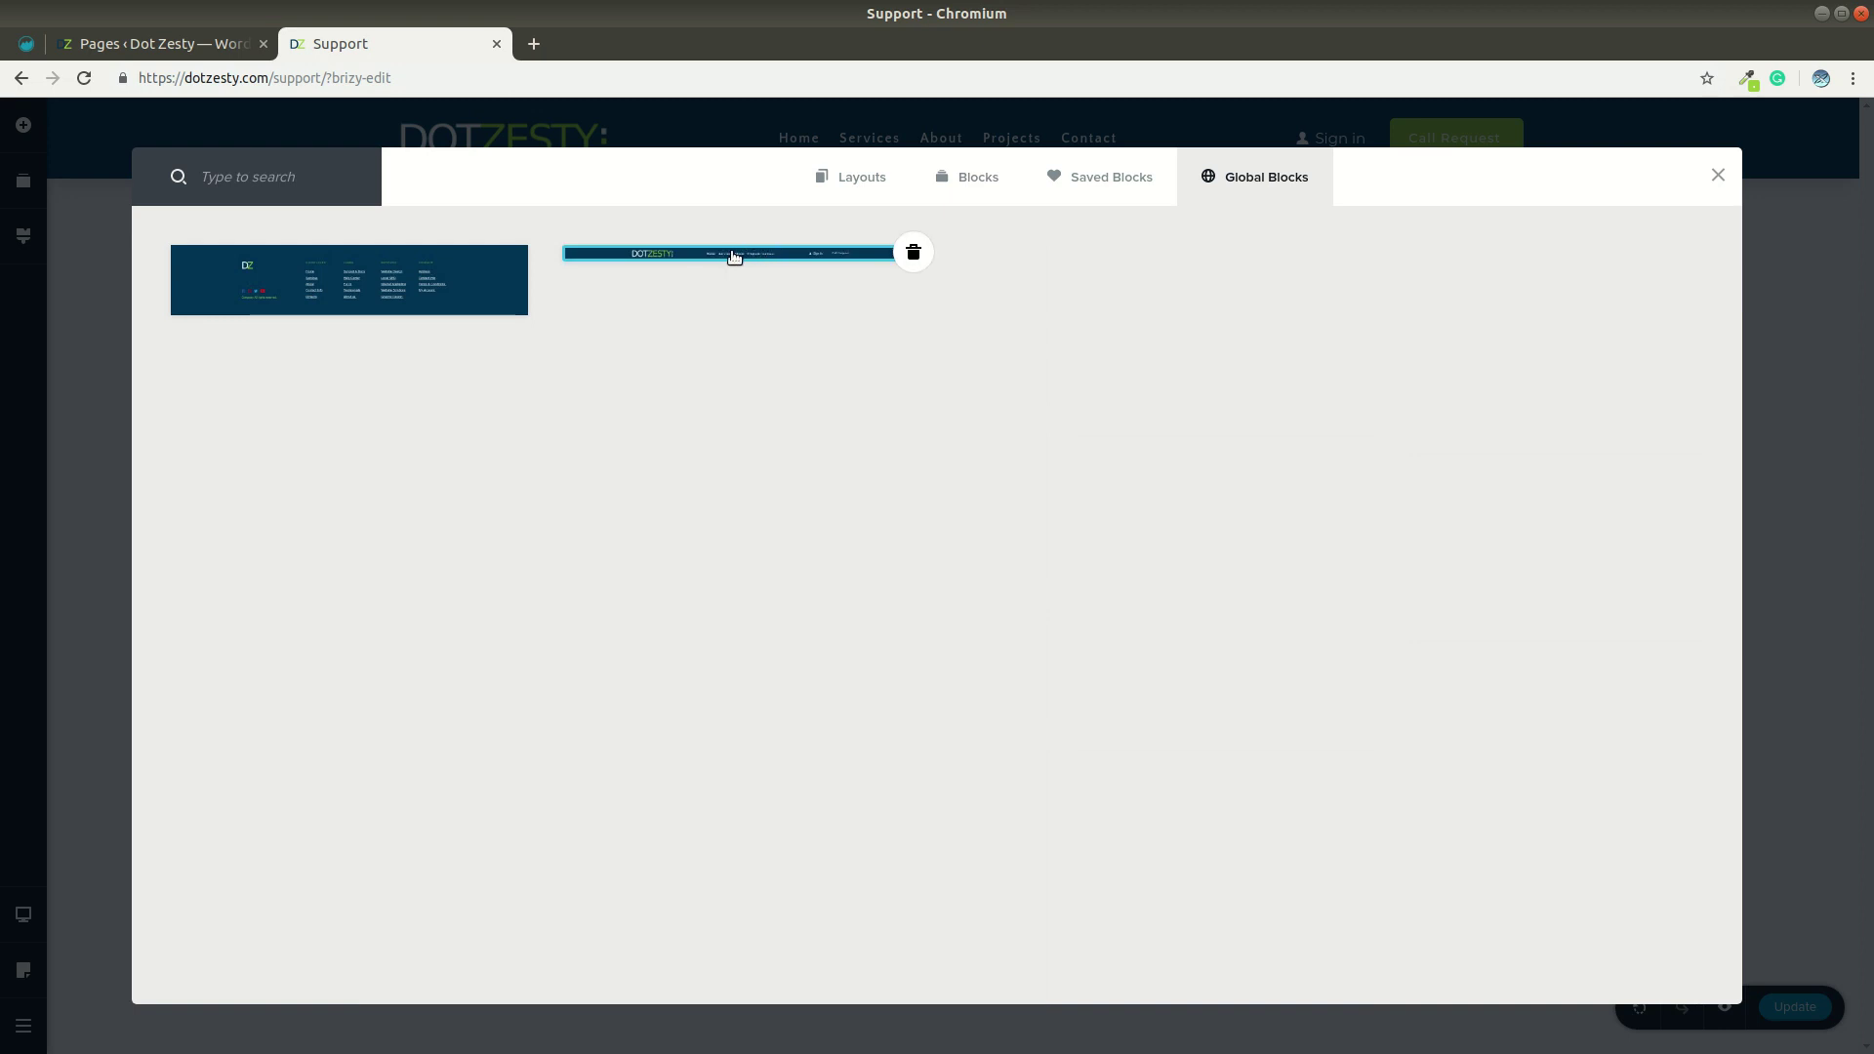
left_click(1114, 181)
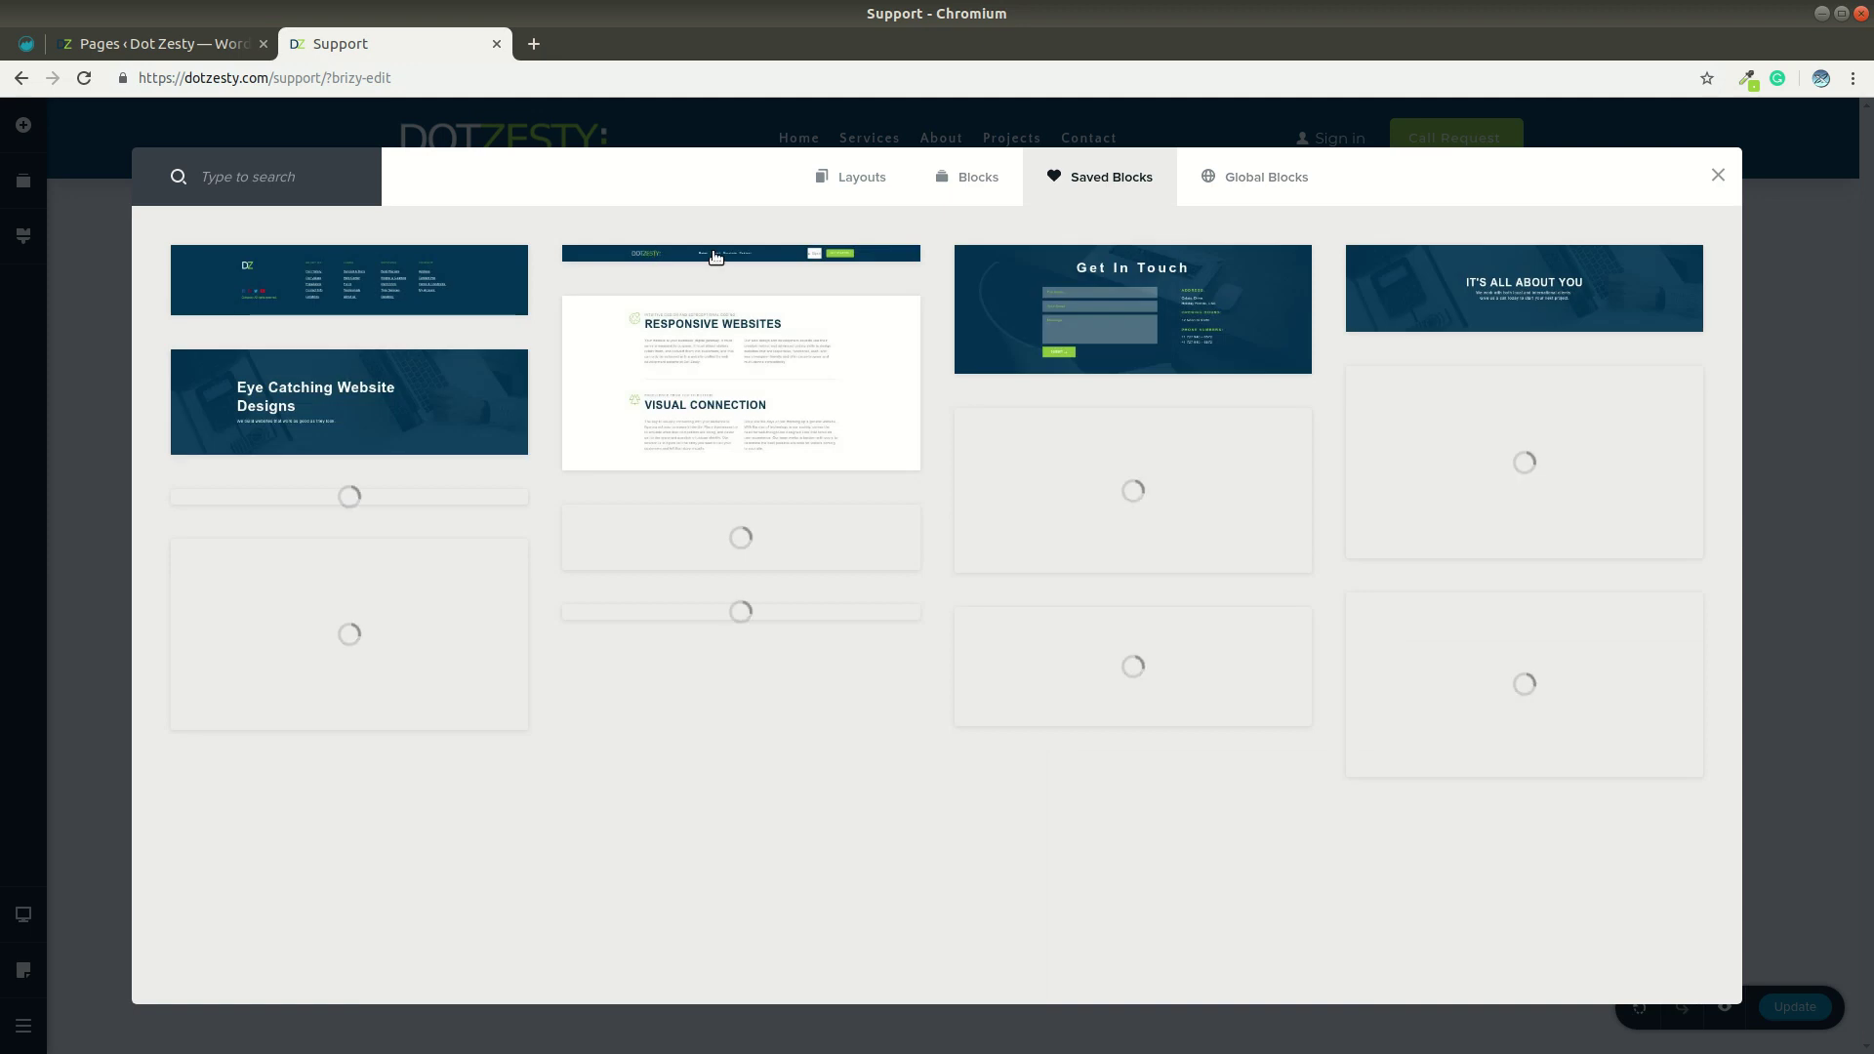
mouse_move(714, 255)
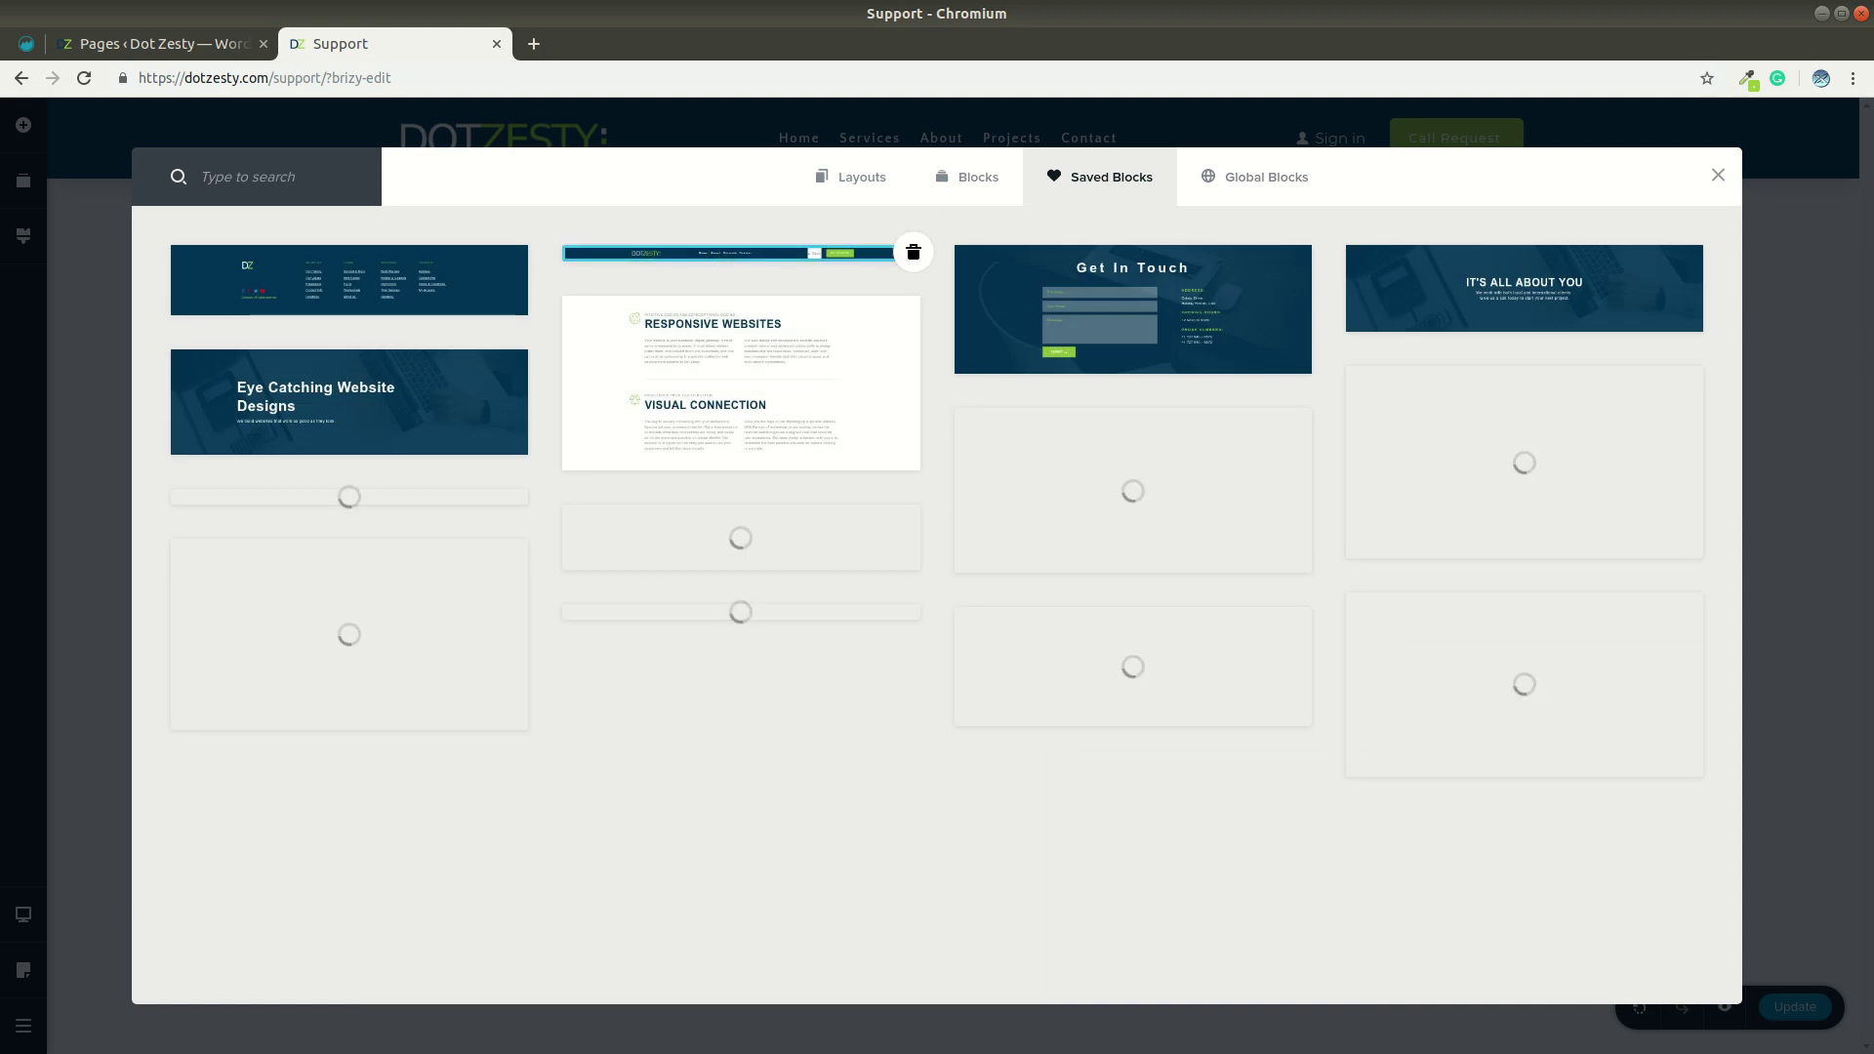
mouse_move(737, 617)
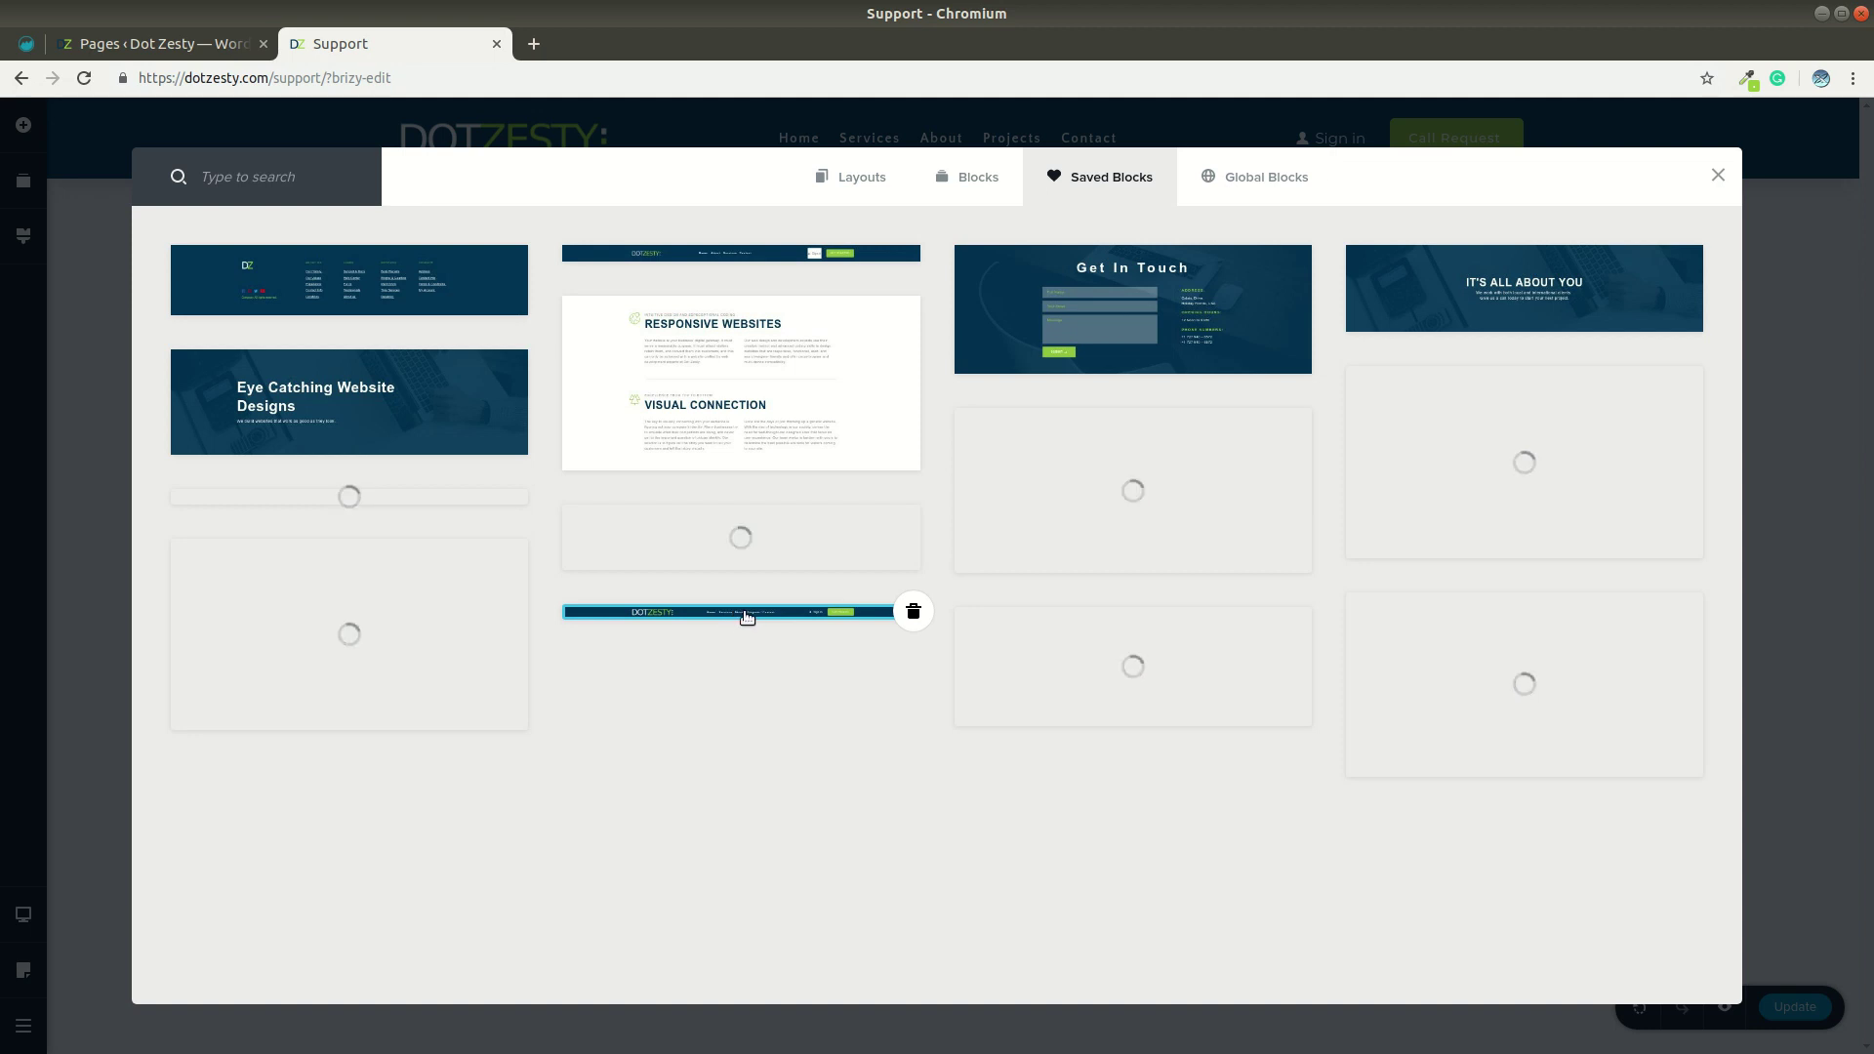
left_click(745, 615)
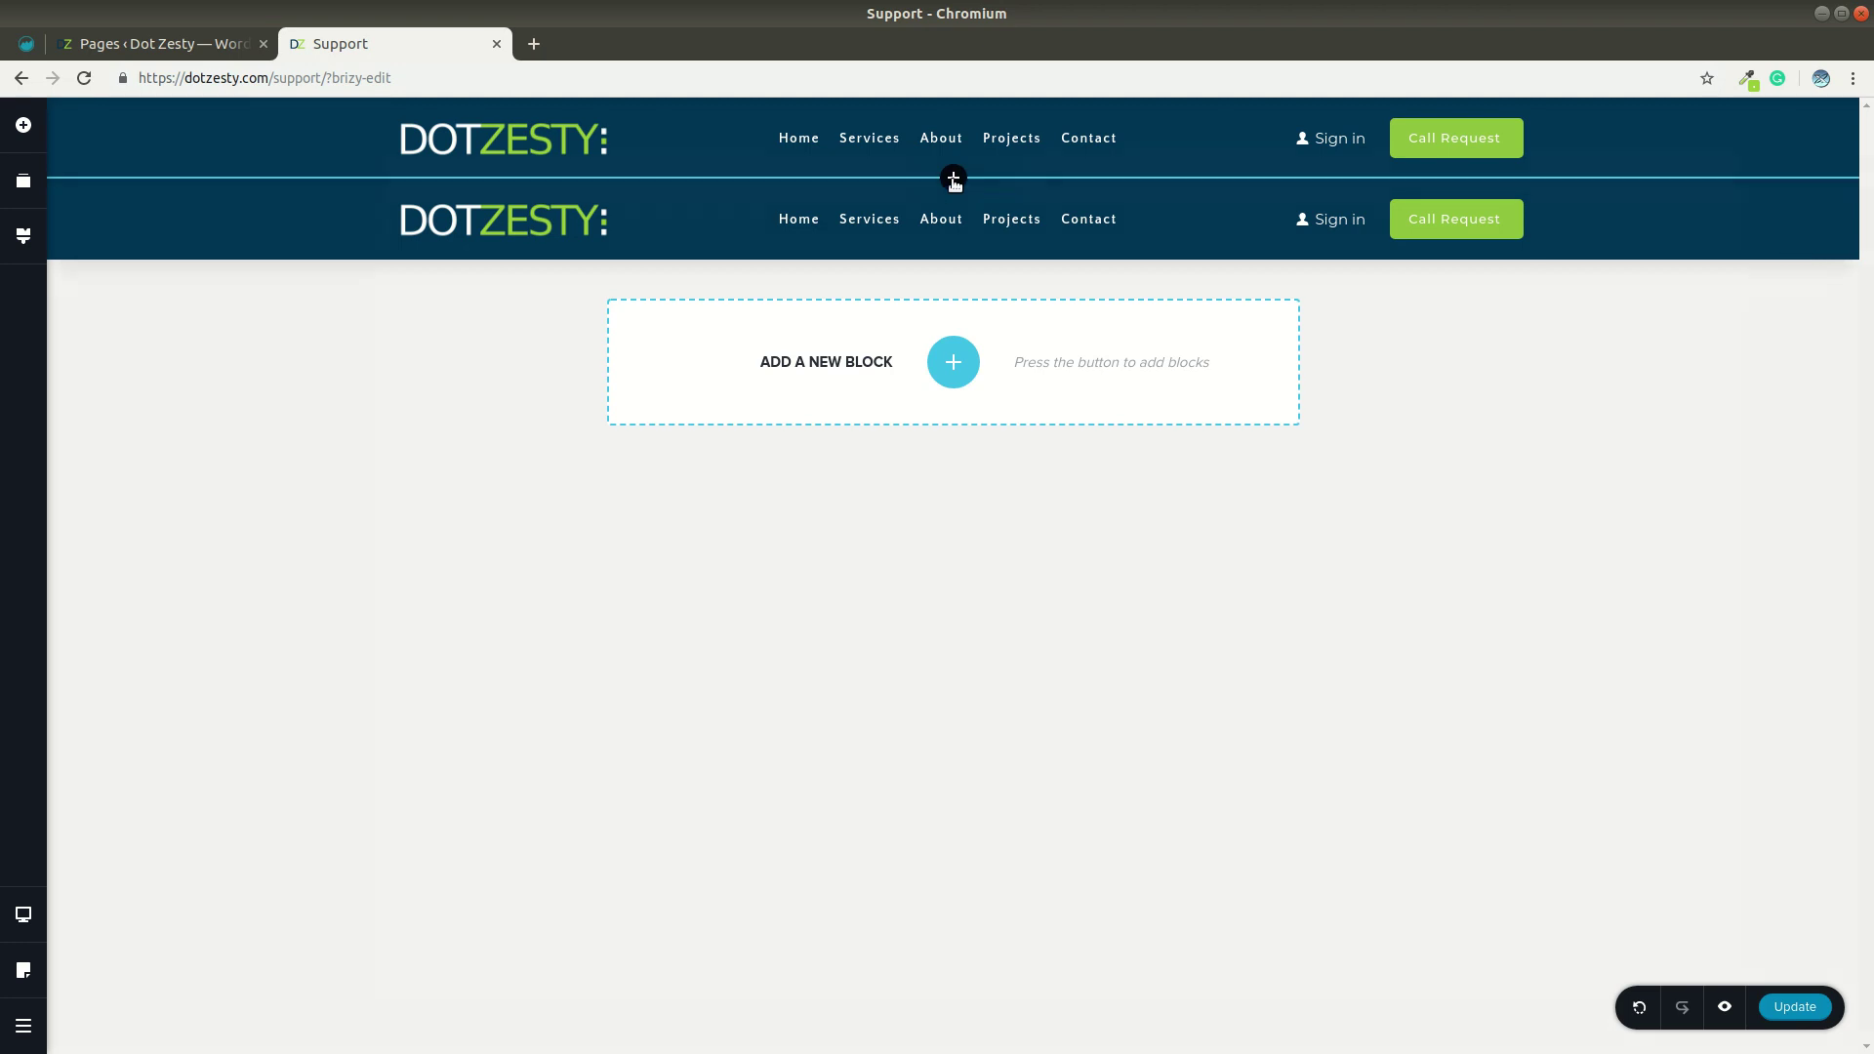
Browse the block library's Saved, Global and Layouts tabs, ending on Saved Blocks.
left_click(953, 178)
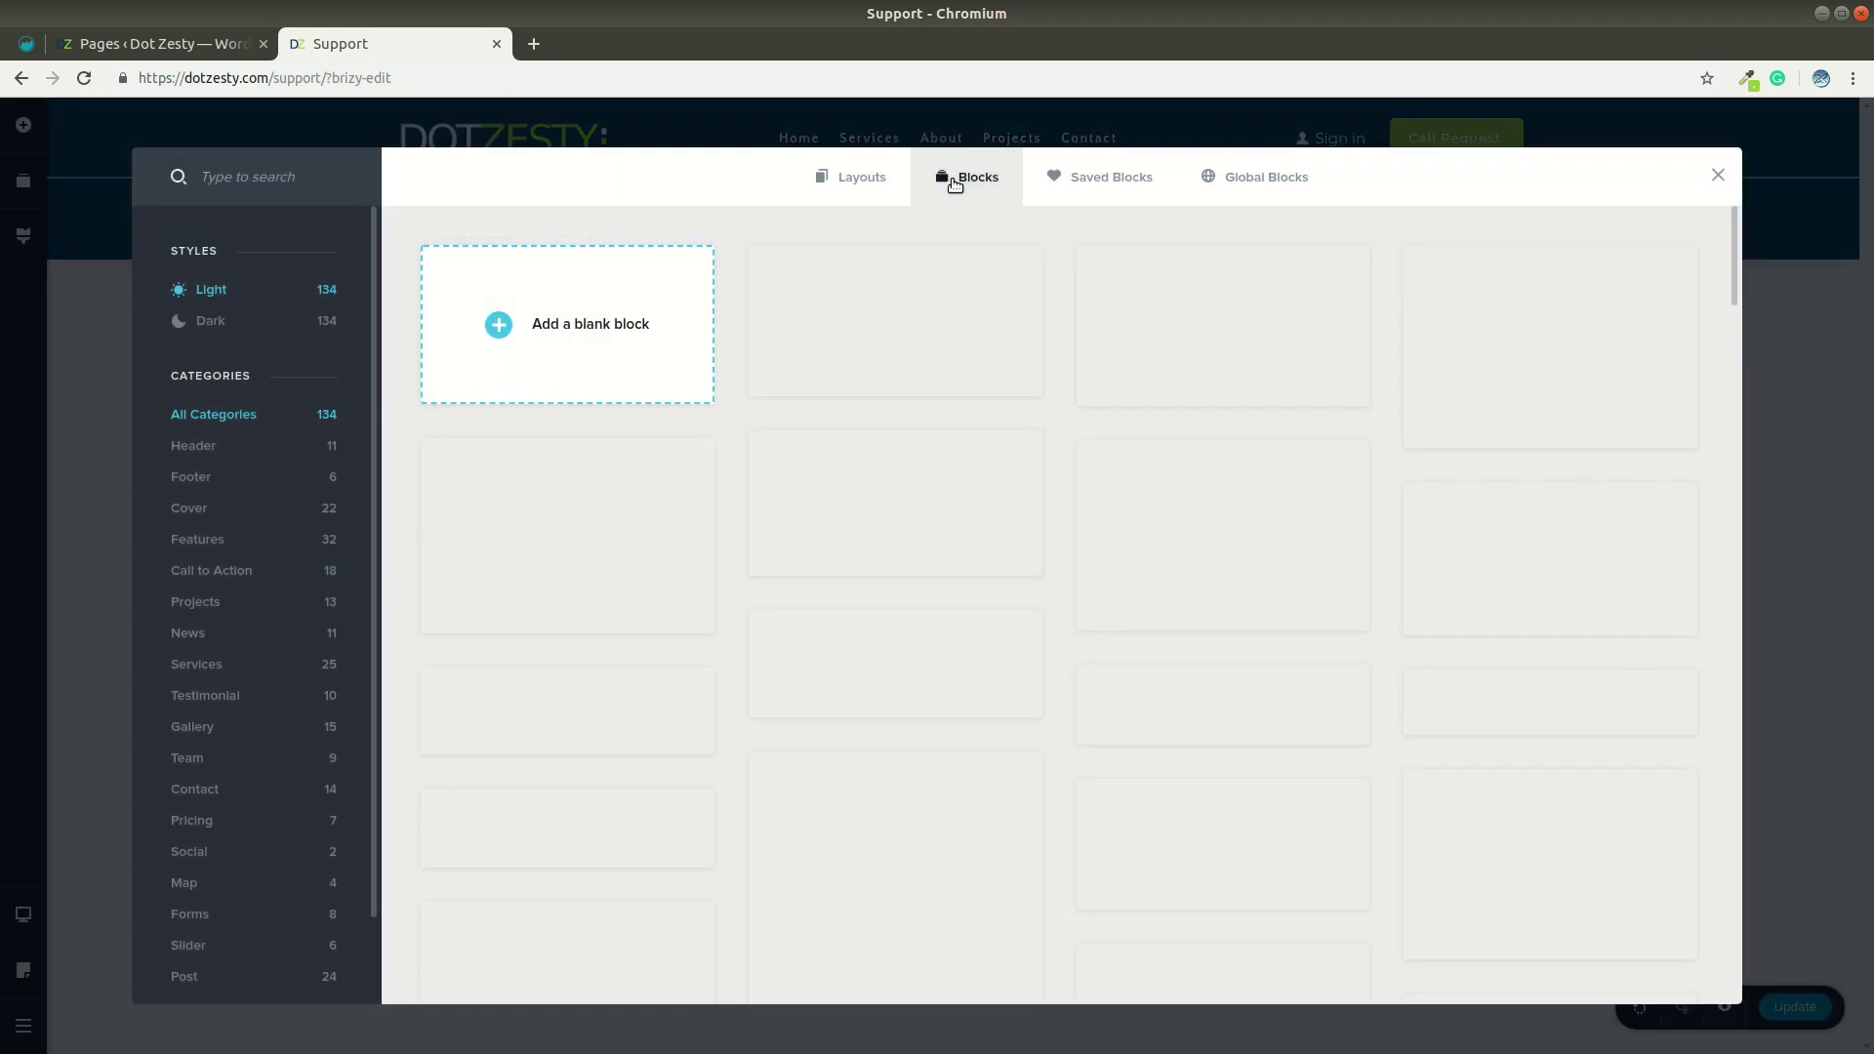
left_click(1103, 182)
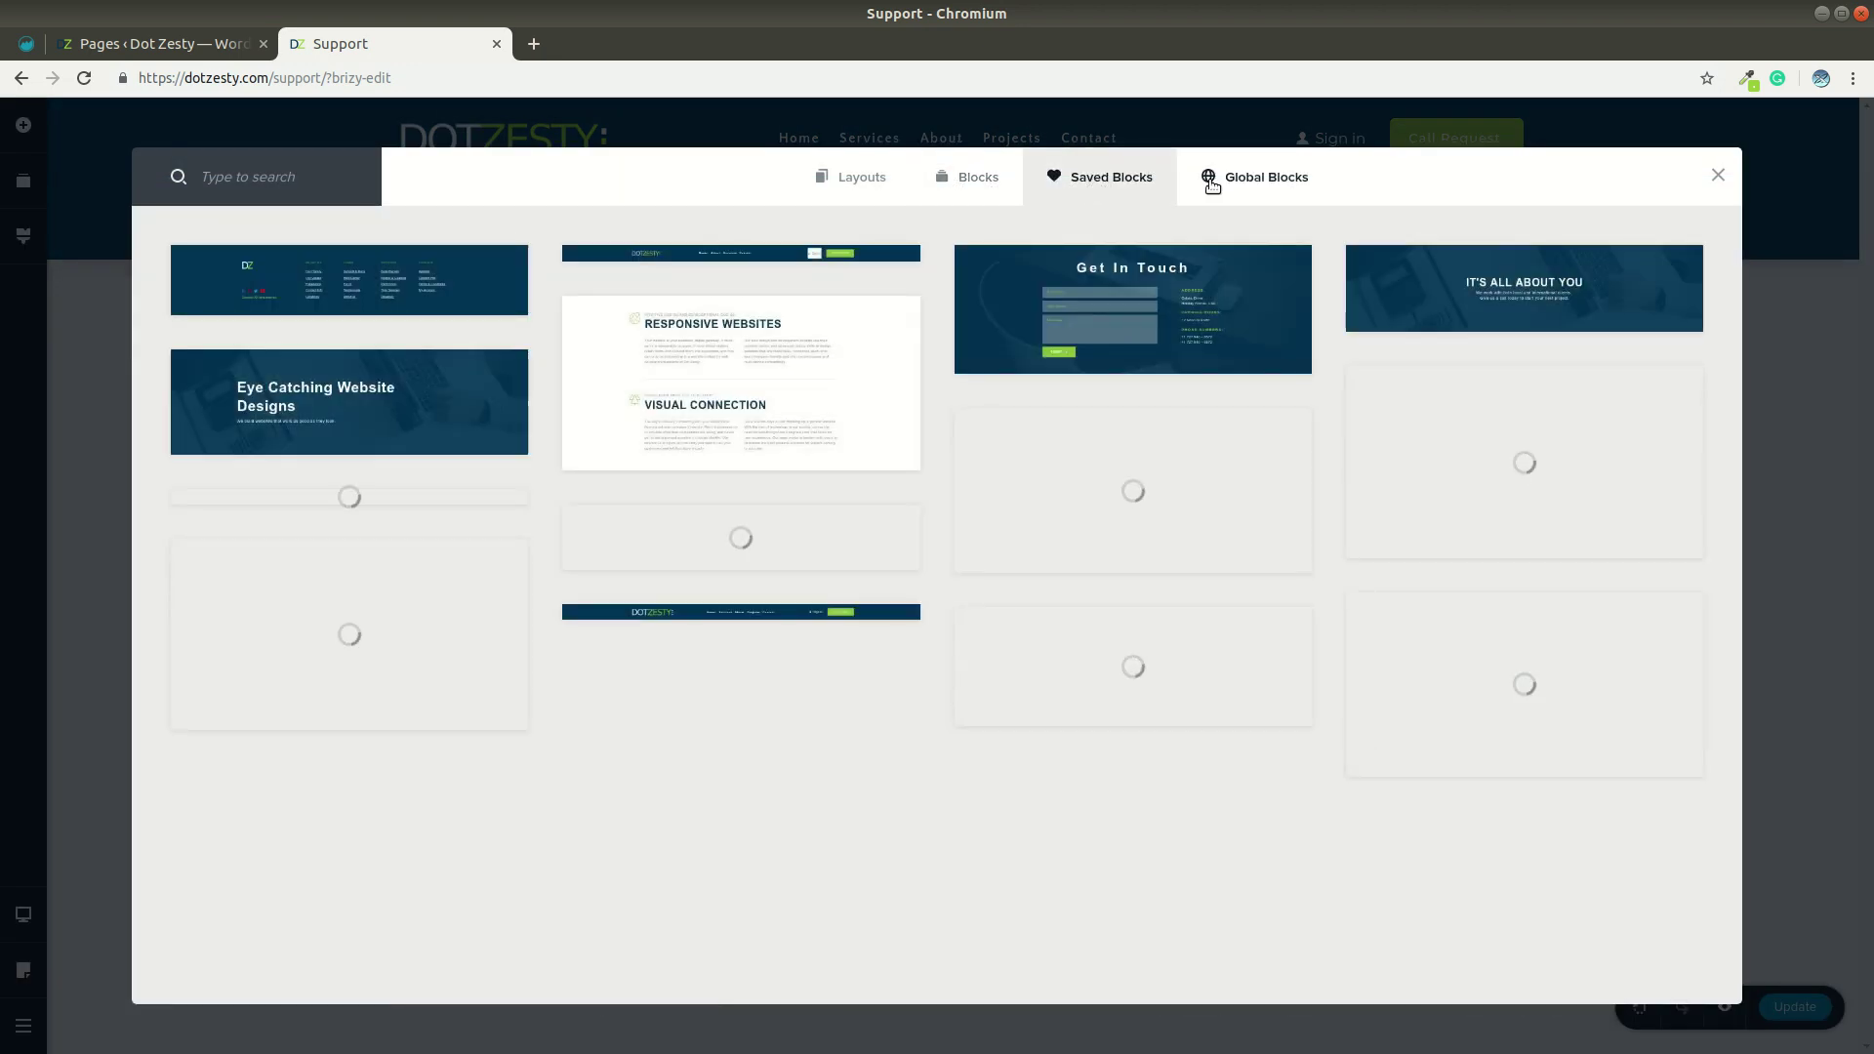
left_click(1210, 180)
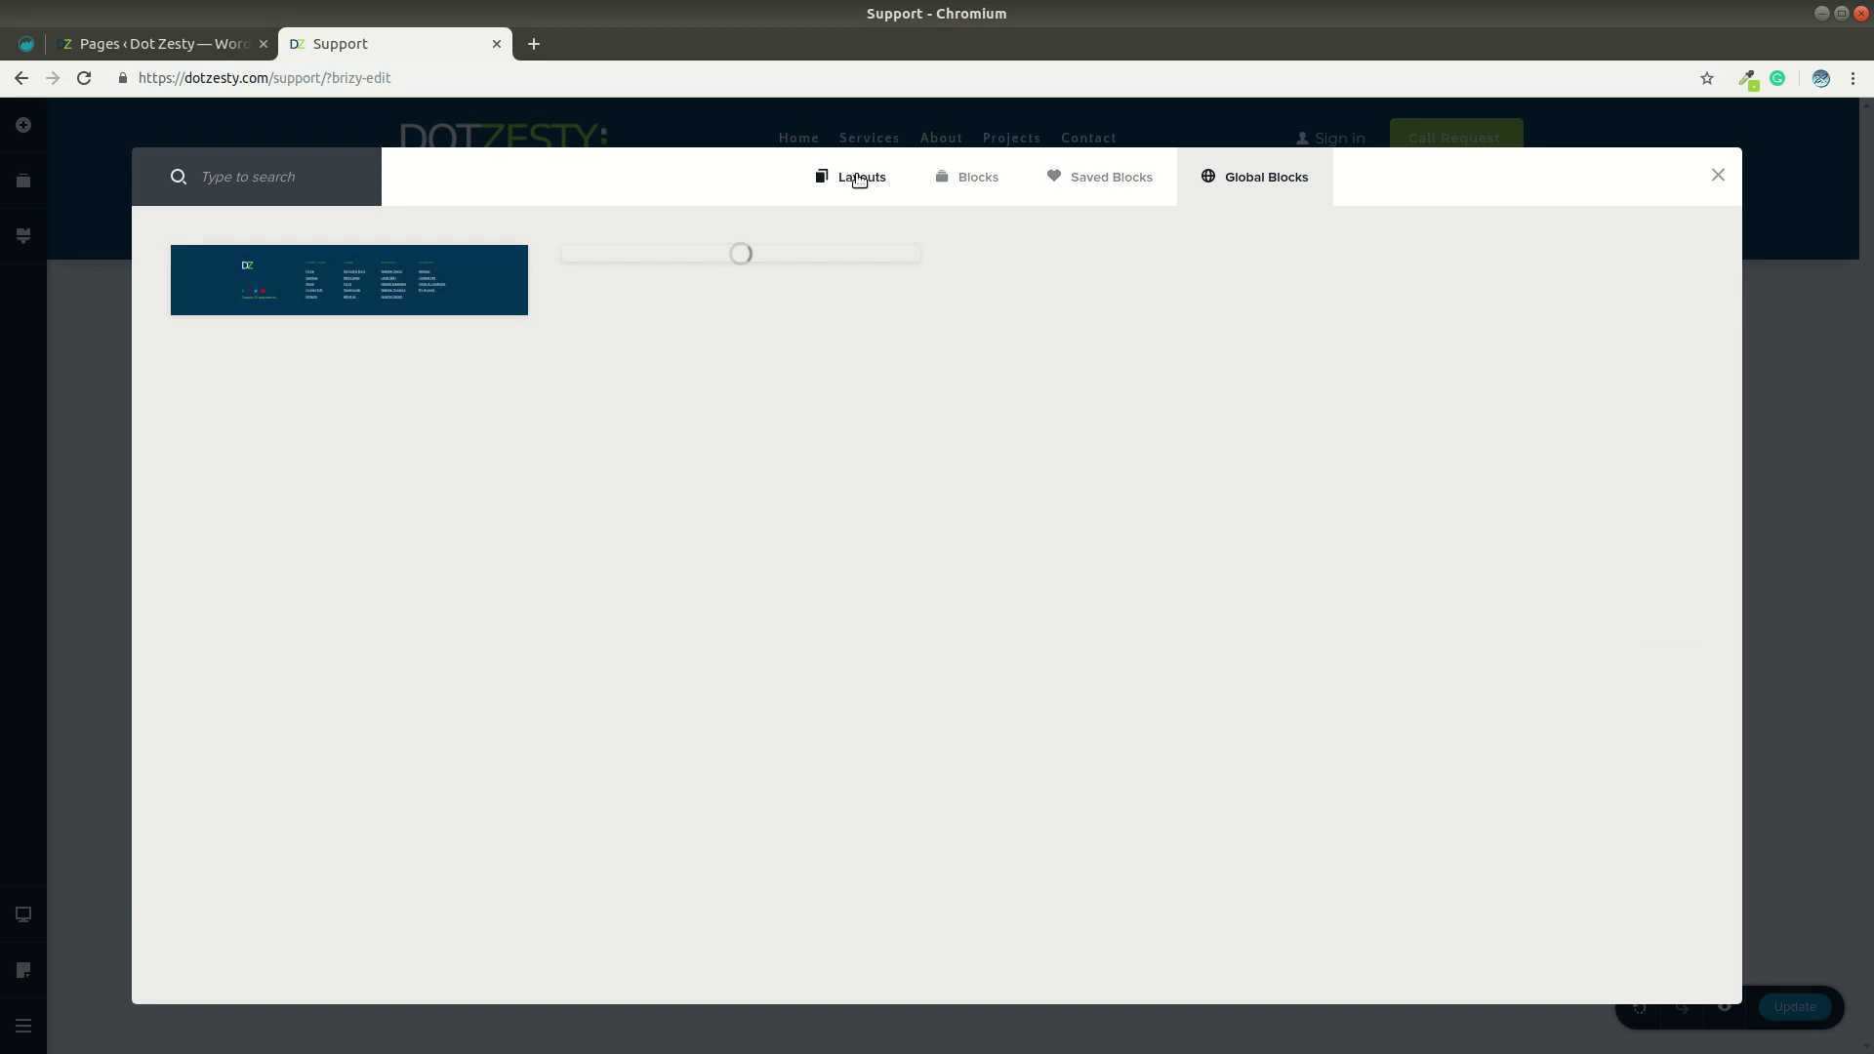
left_click(859, 178)
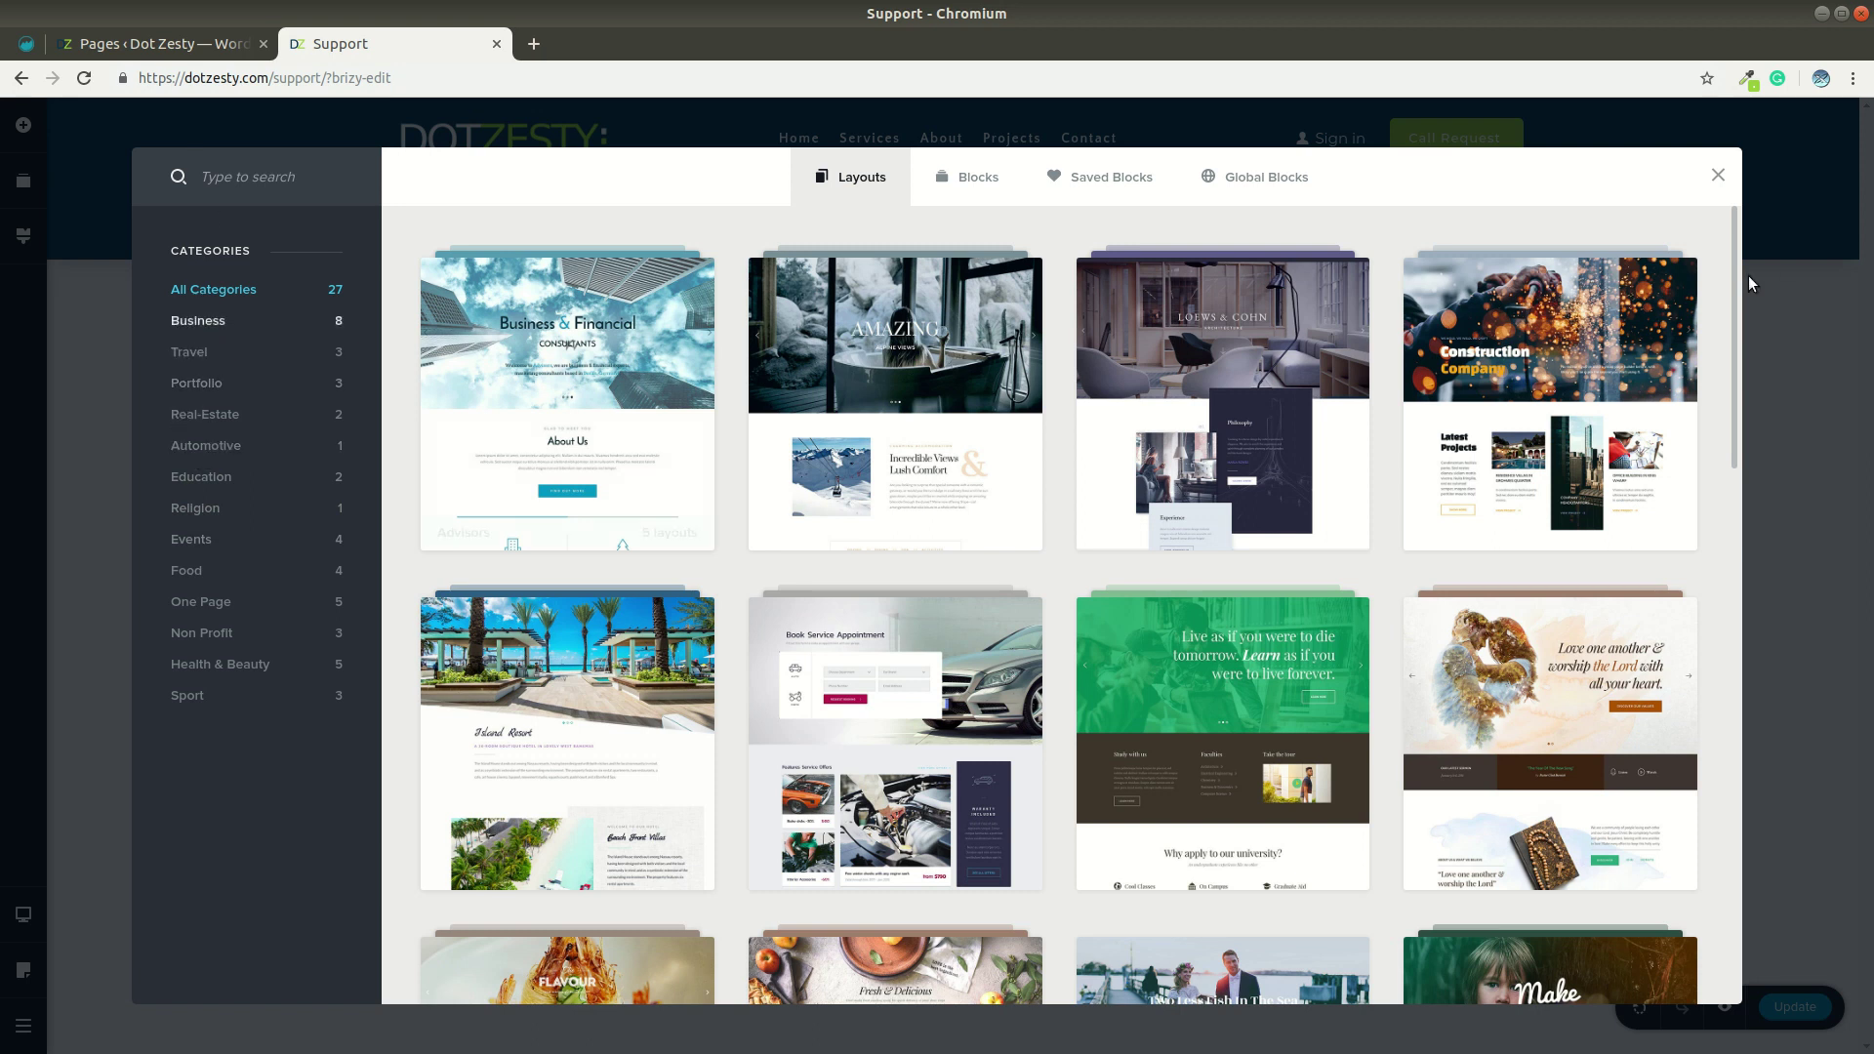
left_click(1118, 179)
Close the block library and save the header block for reuse.
left_click(1722, 174)
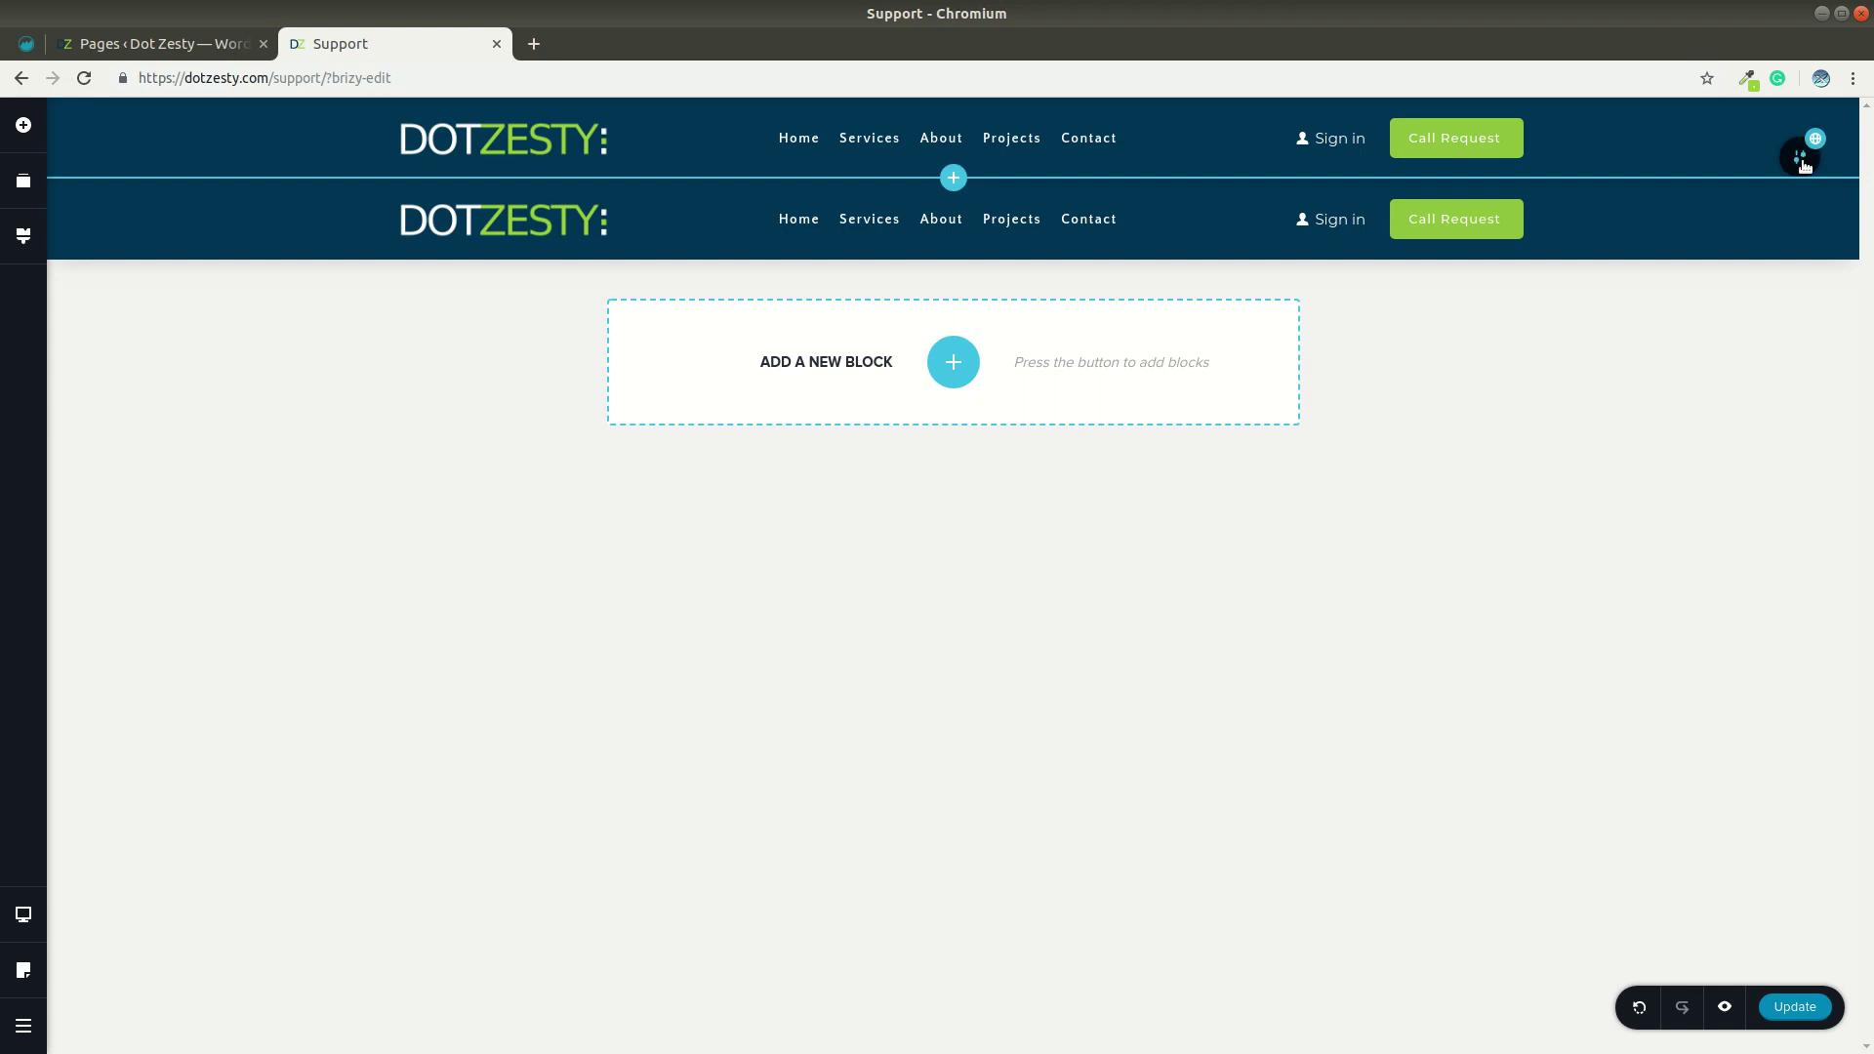
mouse_move(1803, 166)
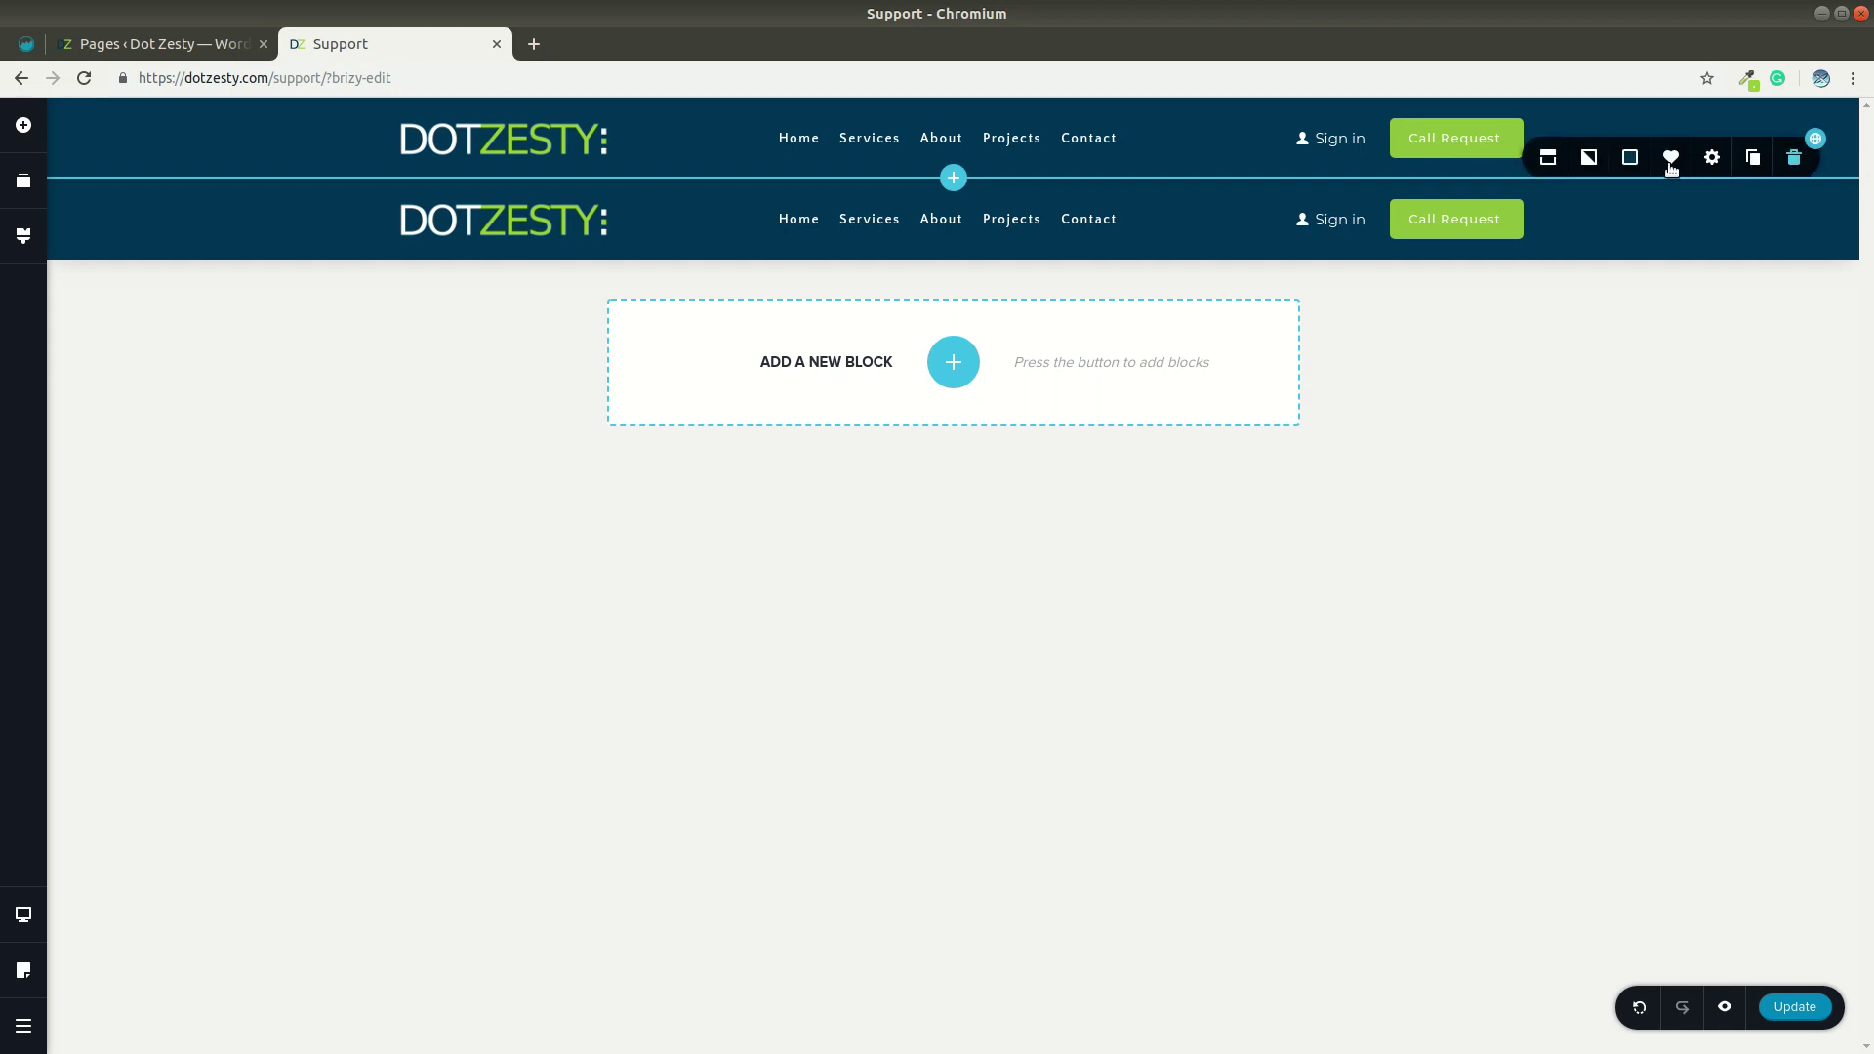
left_click(1670, 161)
Make the header Sticky in its position settings and update the Support page.
left_click(1548, 161)
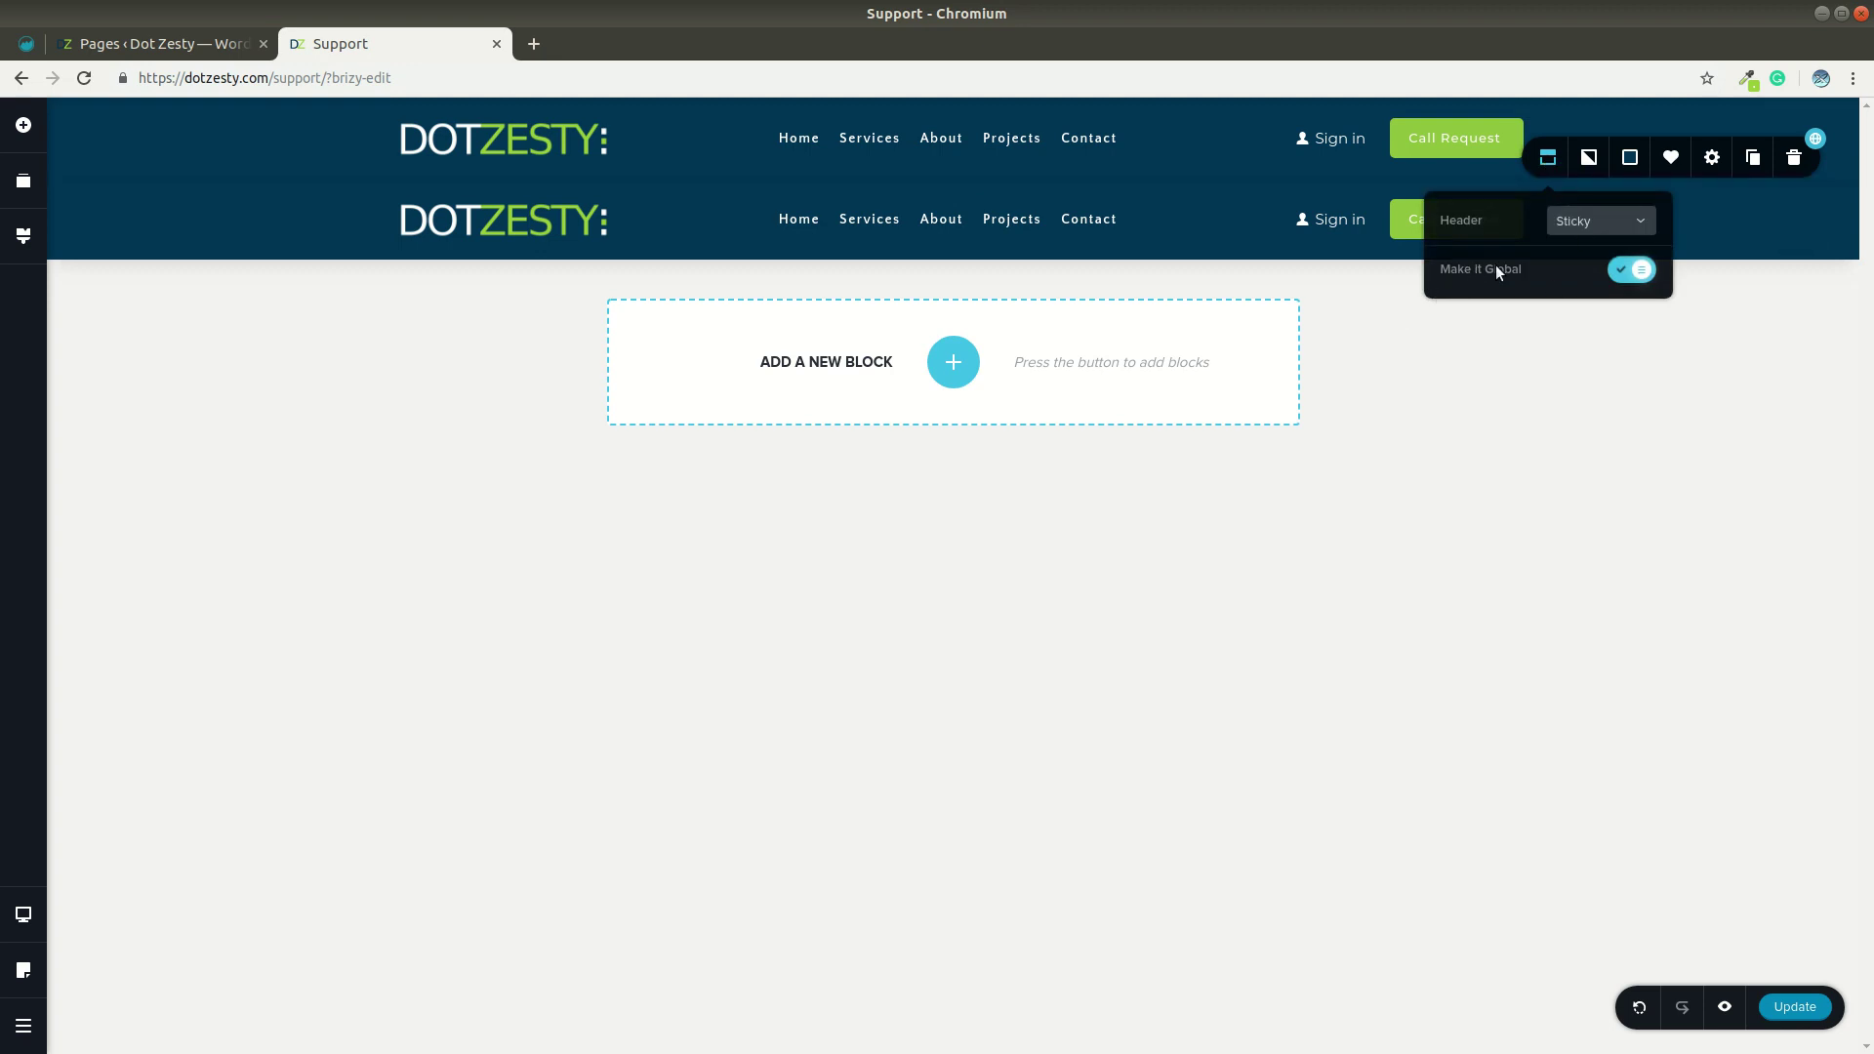
left_click(1635, 220)
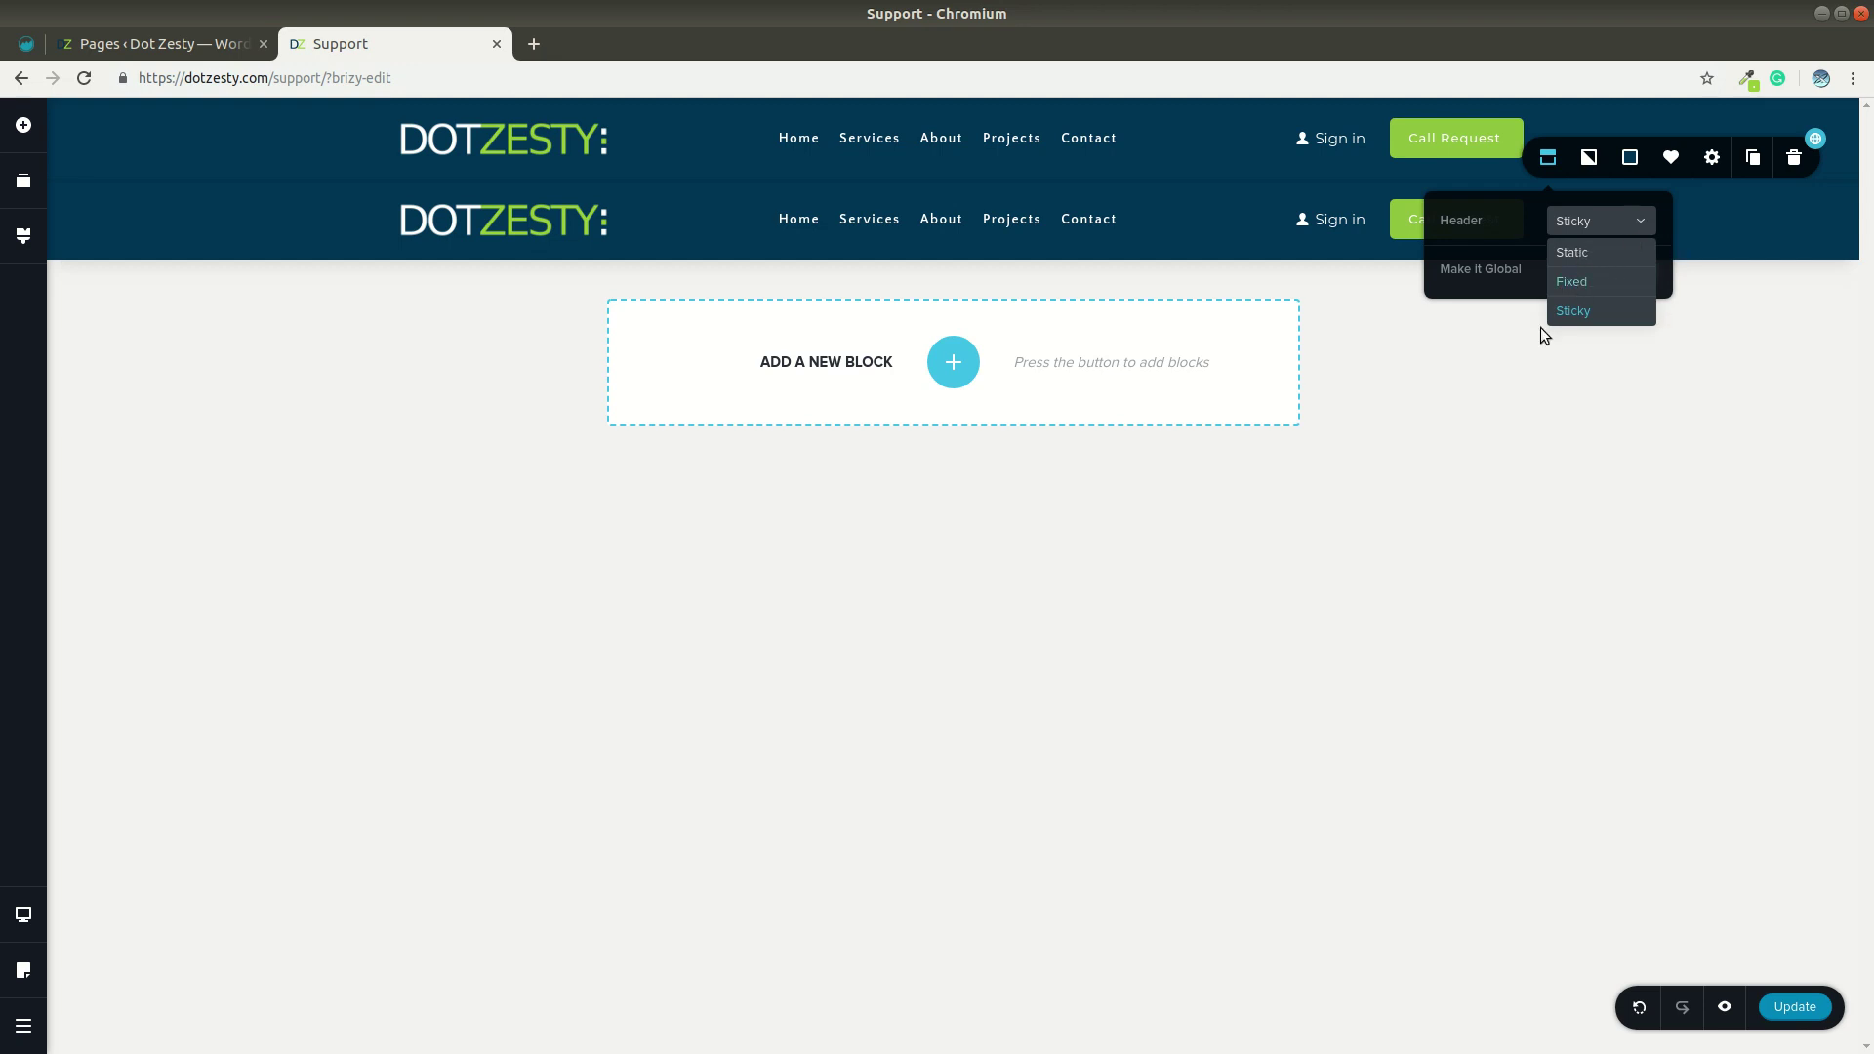
left_click(1714, 297)
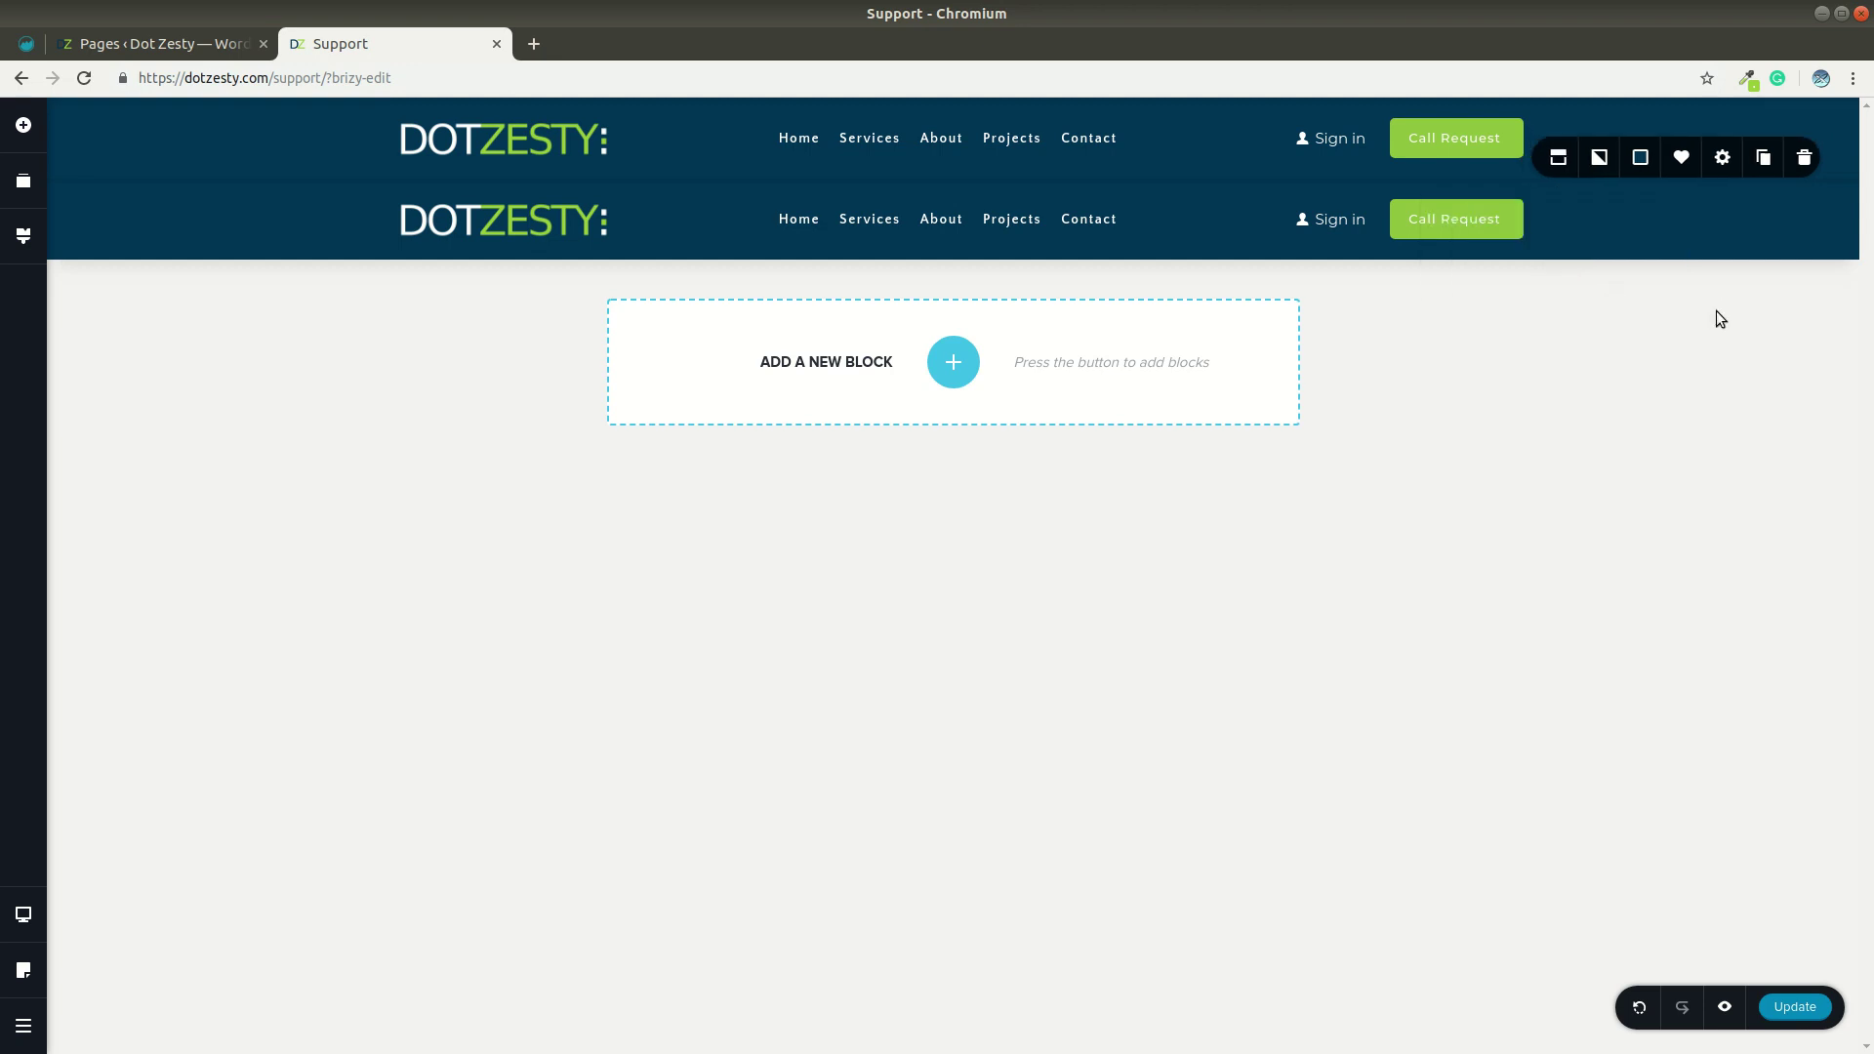
left_click(1804, 1006)
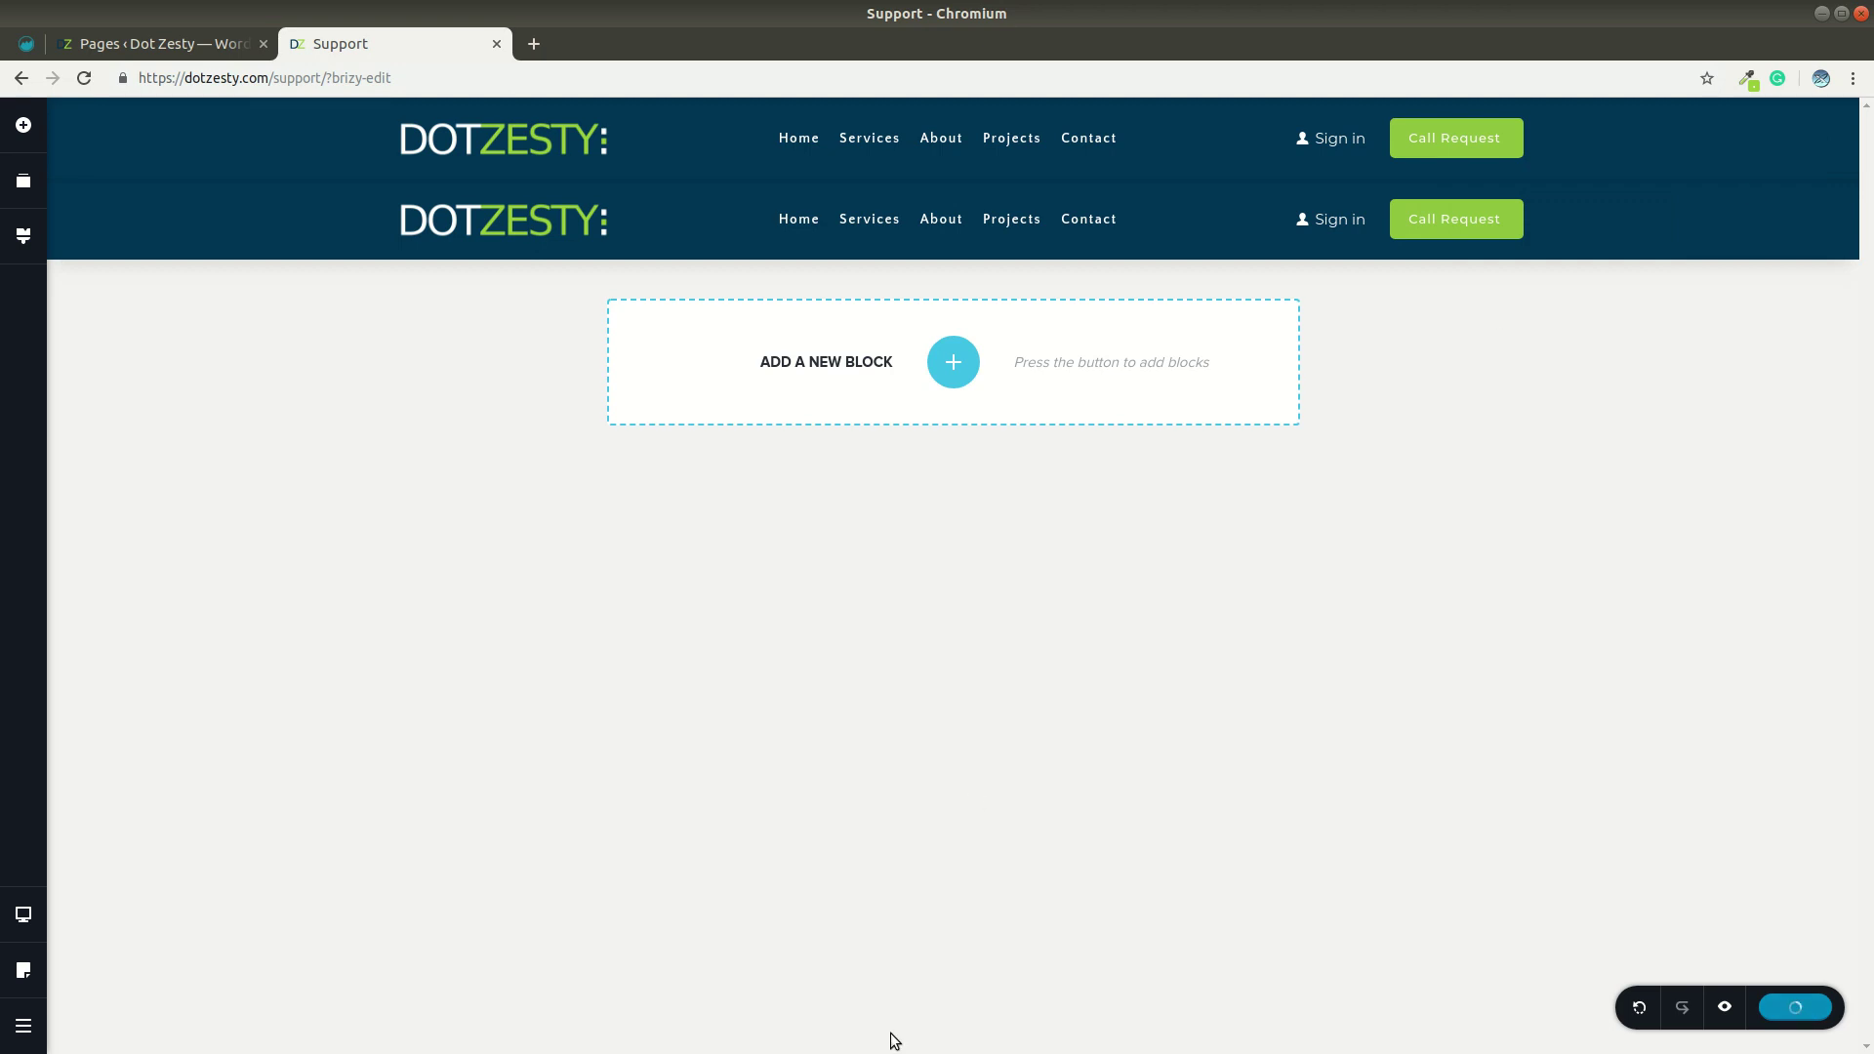